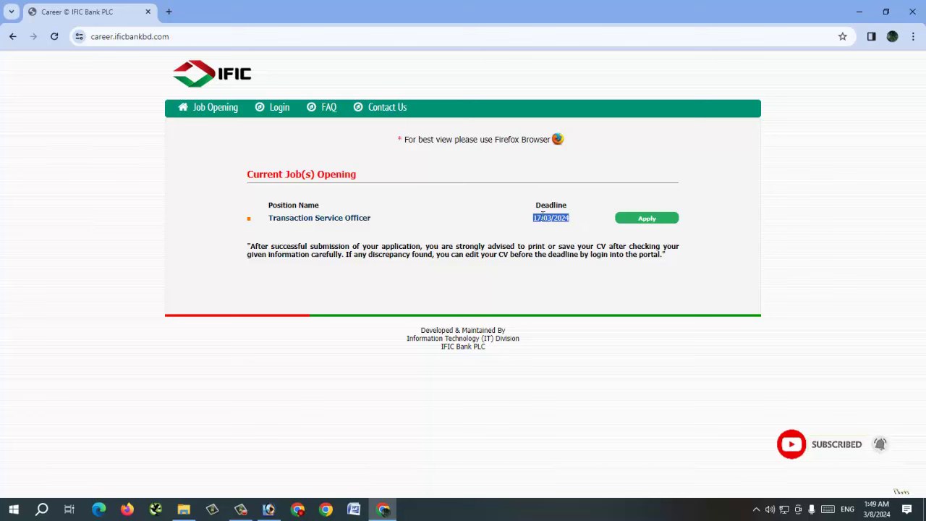
Step: Open the Transaction Service Officer circular from the Current Job(s) Opening list
left_click(302, 222)
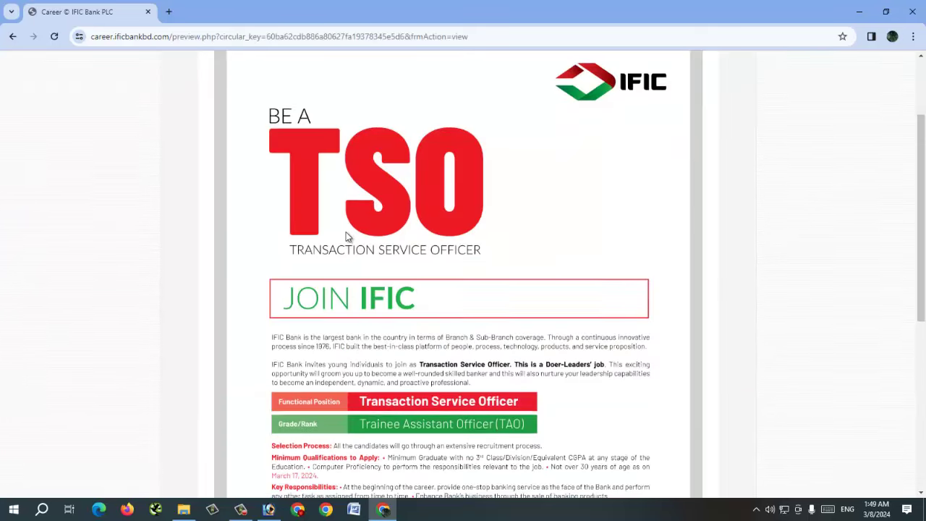
Step: Read through the TSO circular's qualifications and benefits, then go back to the Job Opening list
scroll(346, 233, "down", 3)
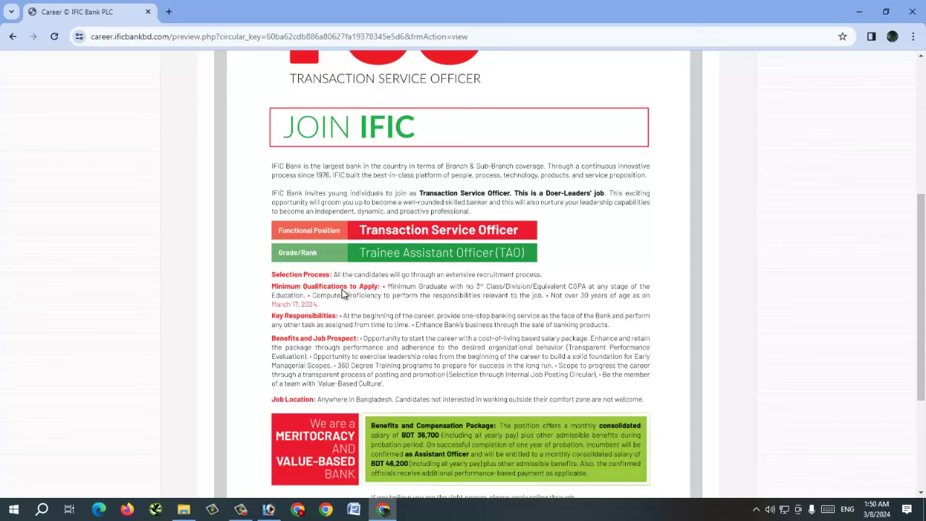
scroll(344, 295, "down", 1)
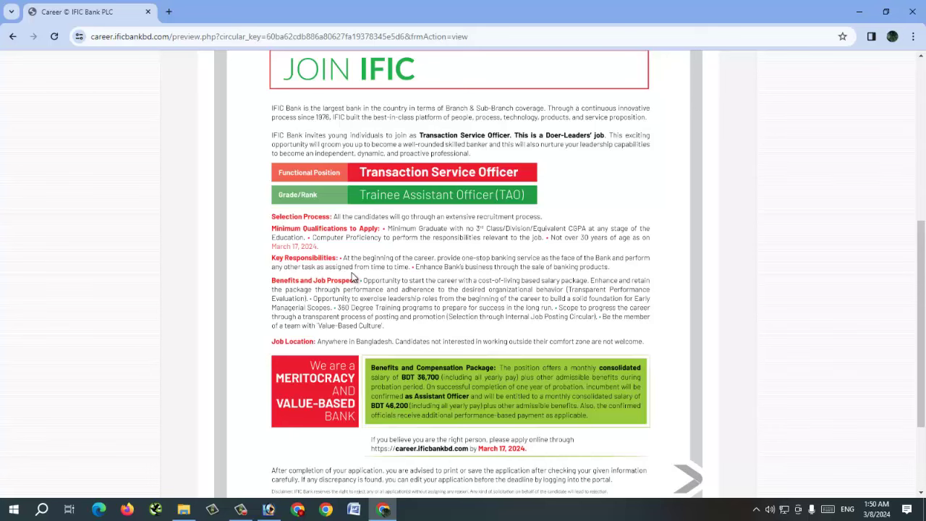
scroll(355, 272, "up", 5)
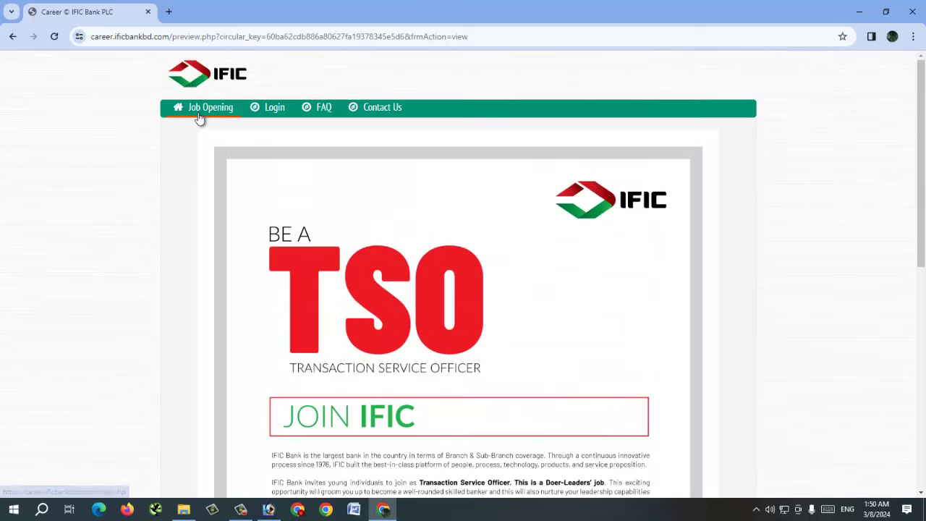
left_click(207, 109)
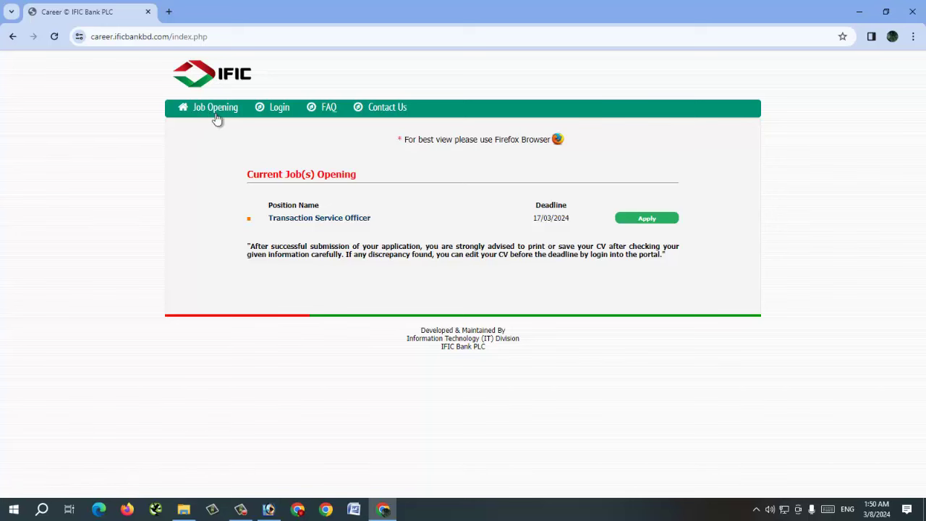
Step: Start the application and enter the applicant's name and the father's and mother's names
left_click(651, 223)
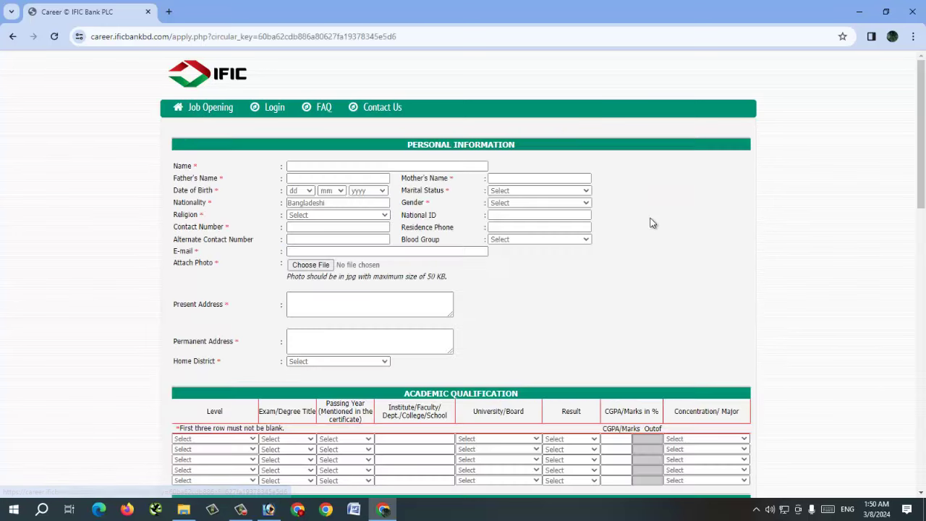
left_click(319, 165)
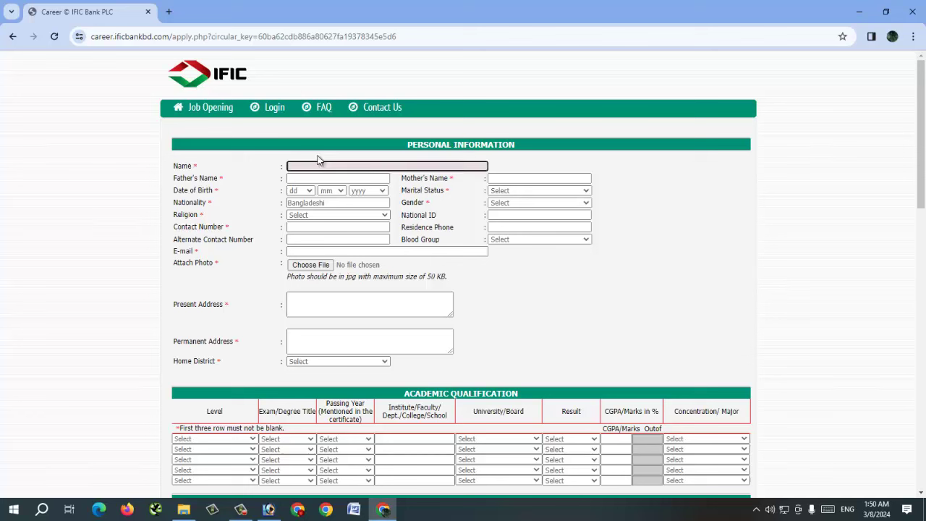
key("Down")
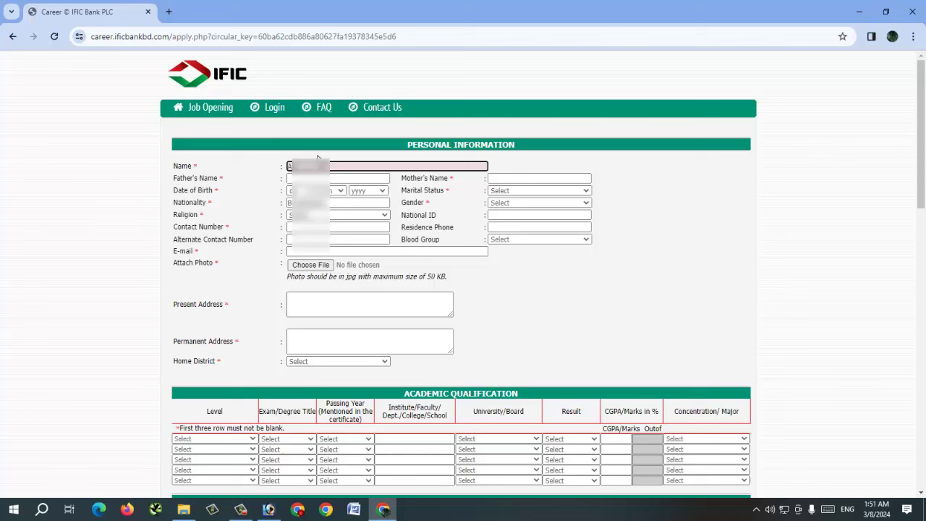
key("Tab")
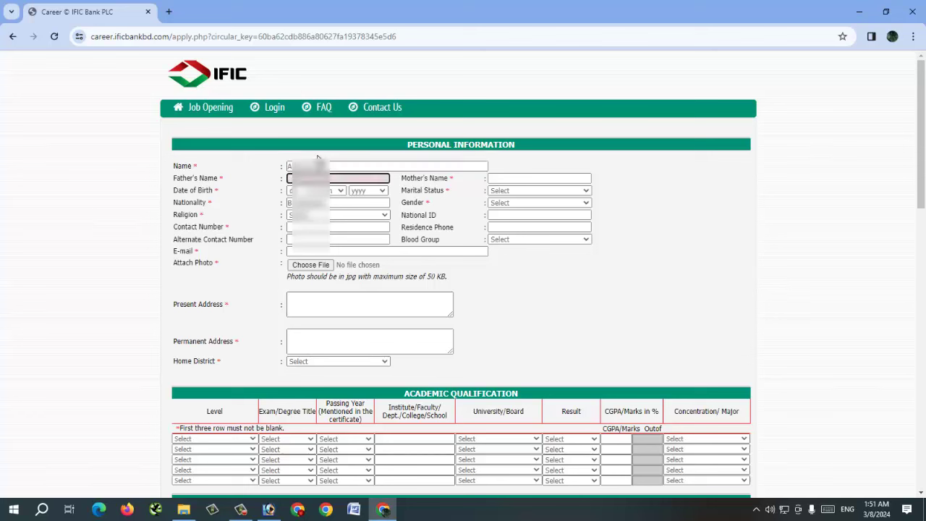
key("Tab")
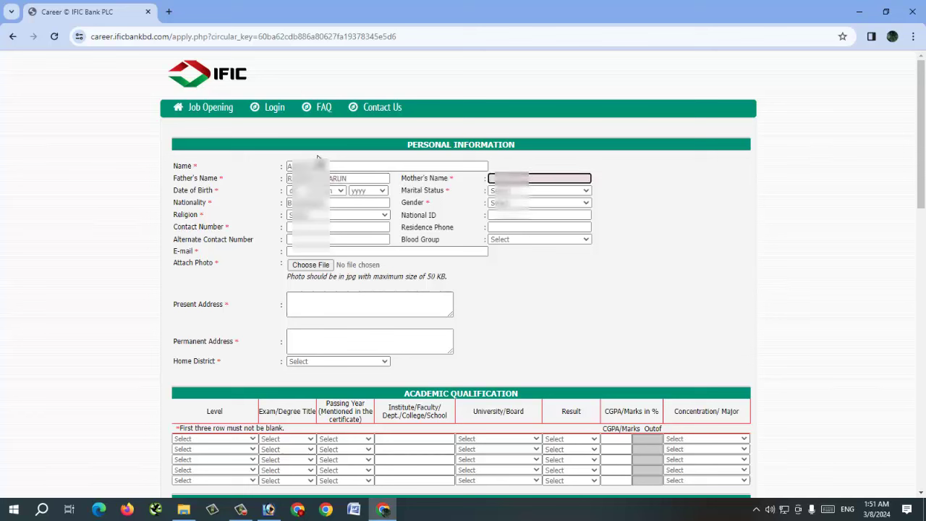
key("Tab")
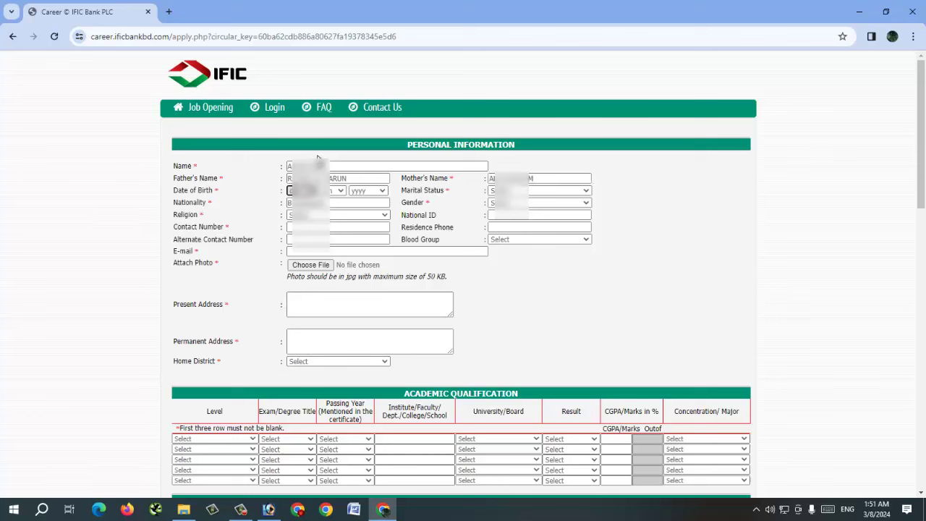
Step: Set the date of birth with birth year 1994
key("Tab")
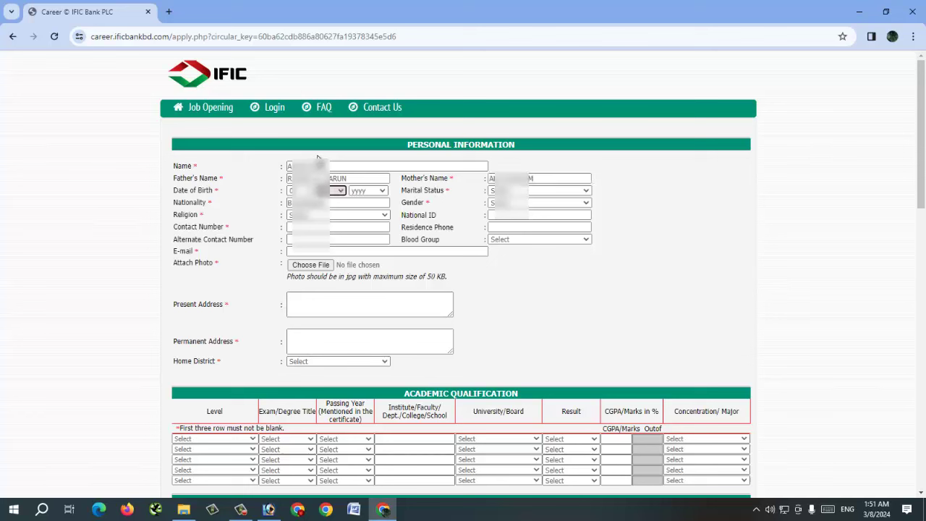
key("Tab")
key("1")
left_click(368, 192)
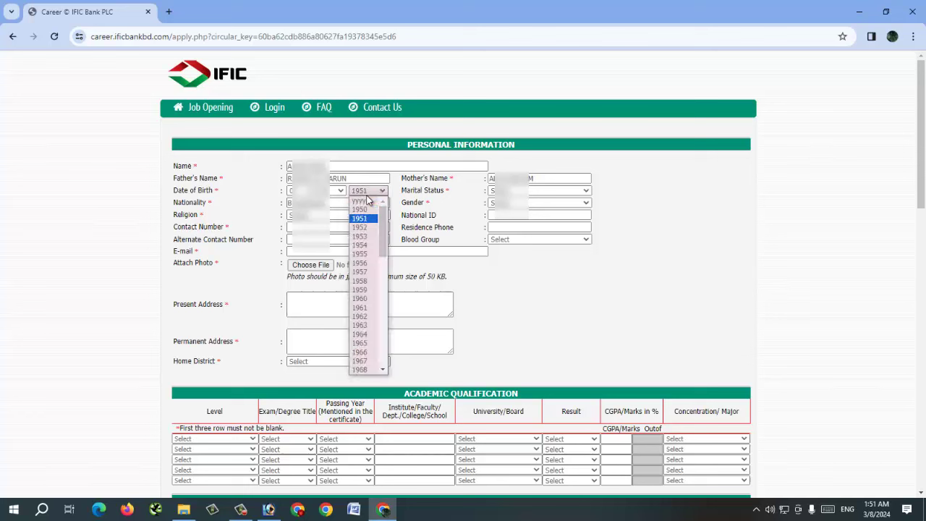
type("1994")
key("Return")
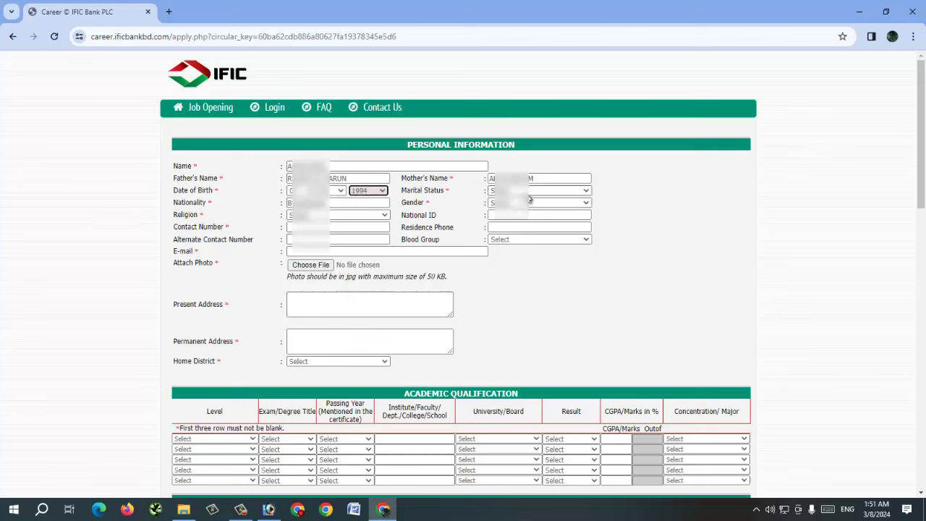
key("alt+Down")
key("Tab")
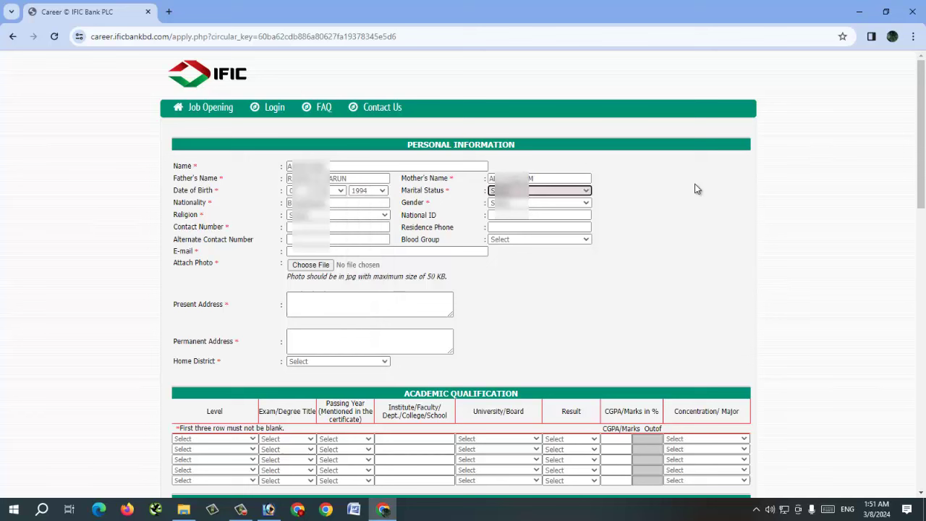
Step: Keep the marital status and nationality, set gender to Male, and choose the religion
key("alt+Down")
key("Return")
key("Tab")
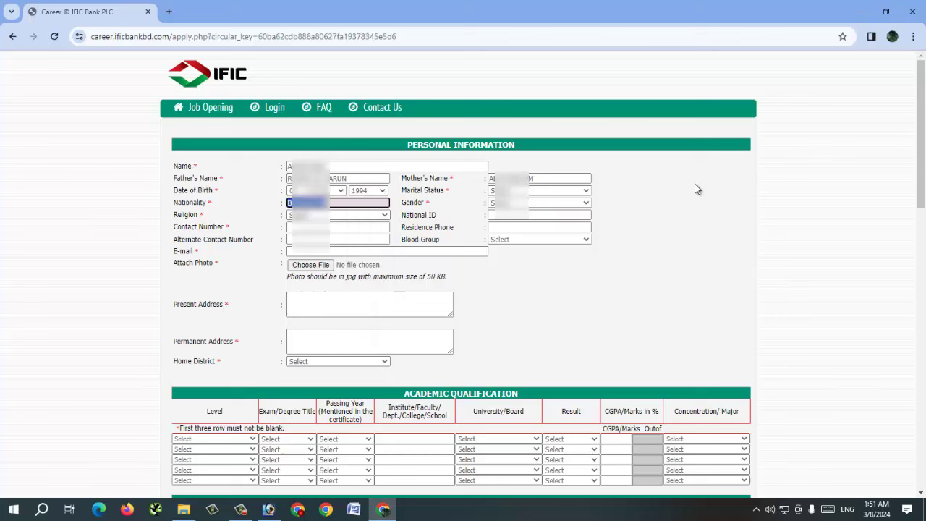
key("Tab")
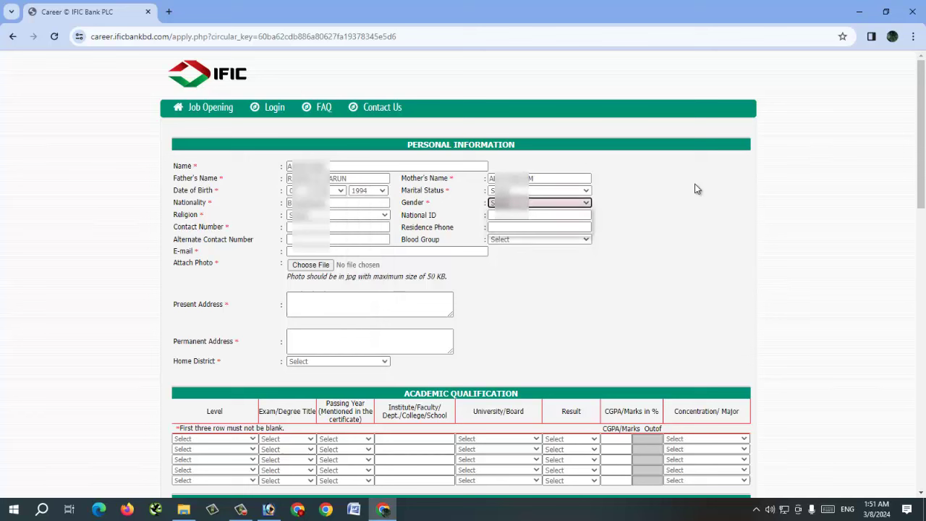
key("alt+Down")
key("Down")
key("Return")
key("Tab")
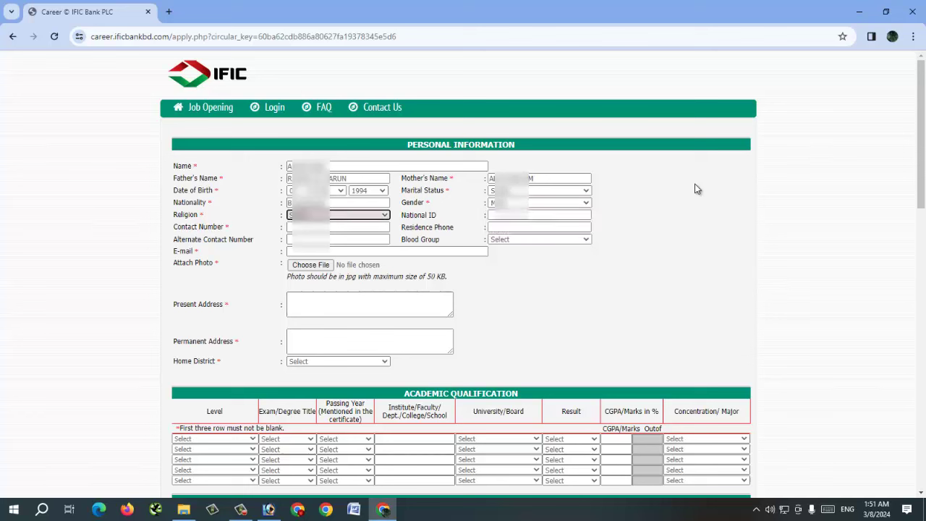
key("alt+Down")
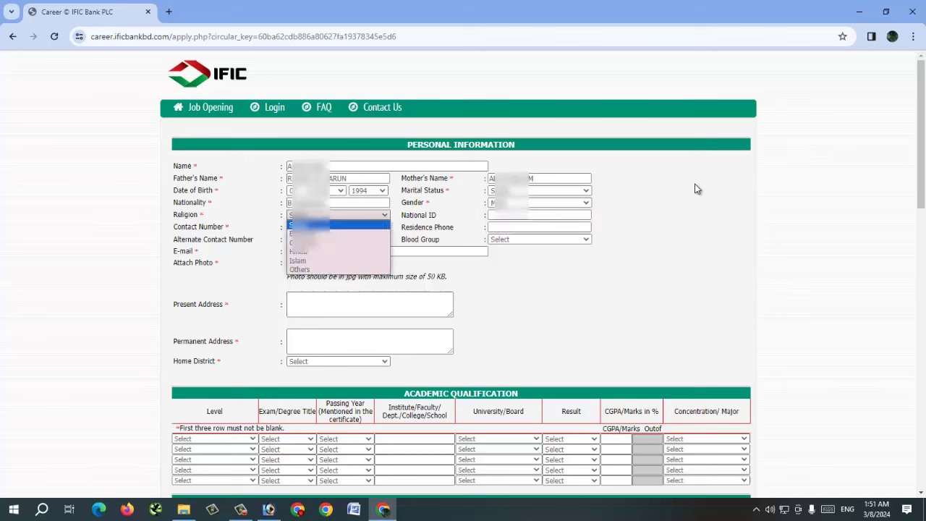
key("Down")
key("Down")
key("Down")
key("Down")
key("Return")
Step: Enter the National ID number, the contact number and the alternate contact number
key("Tab")
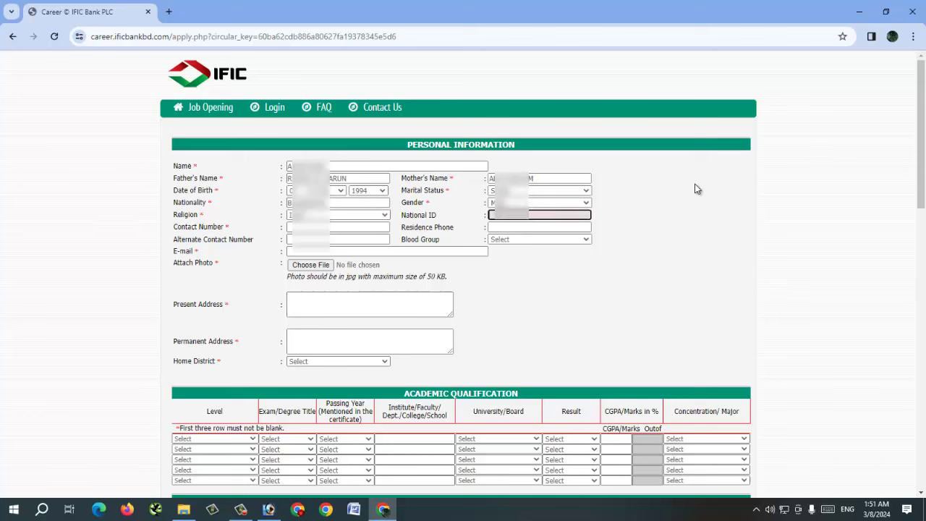
key("Tab")
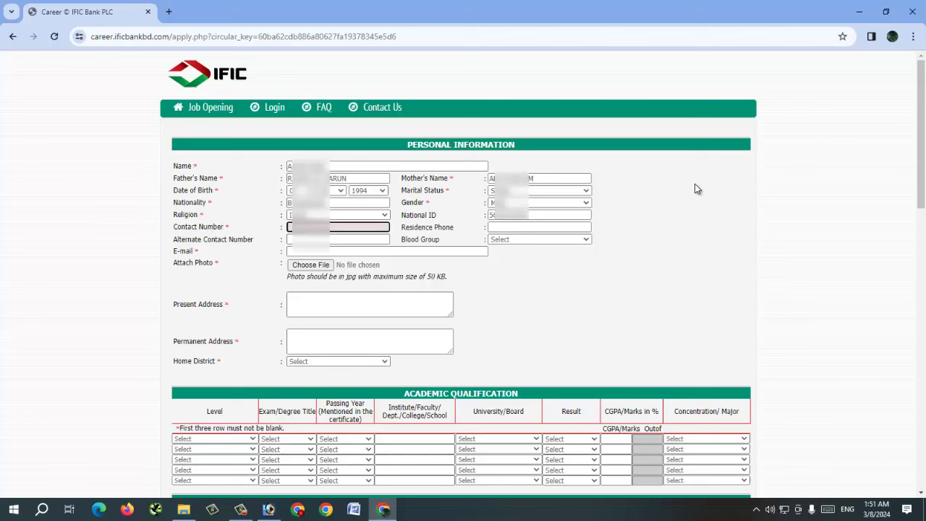
type("0182")
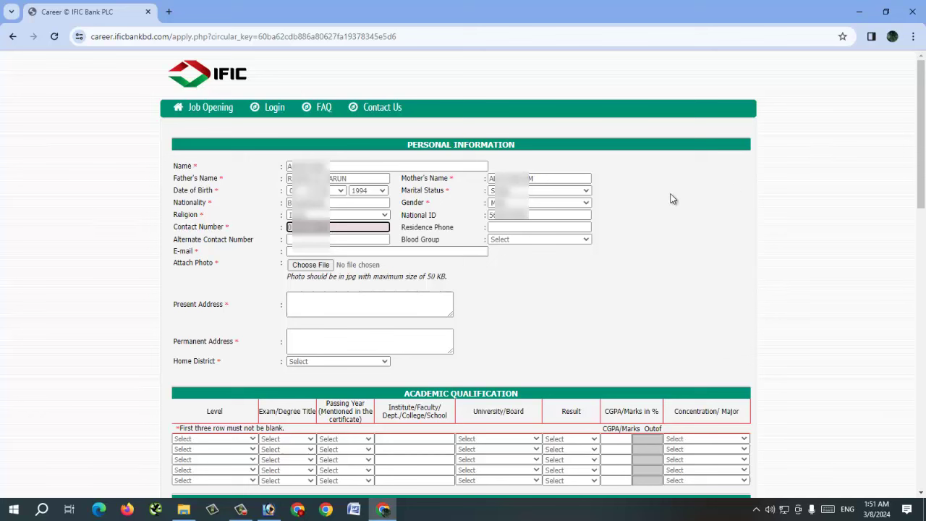
left_click(502, 228)
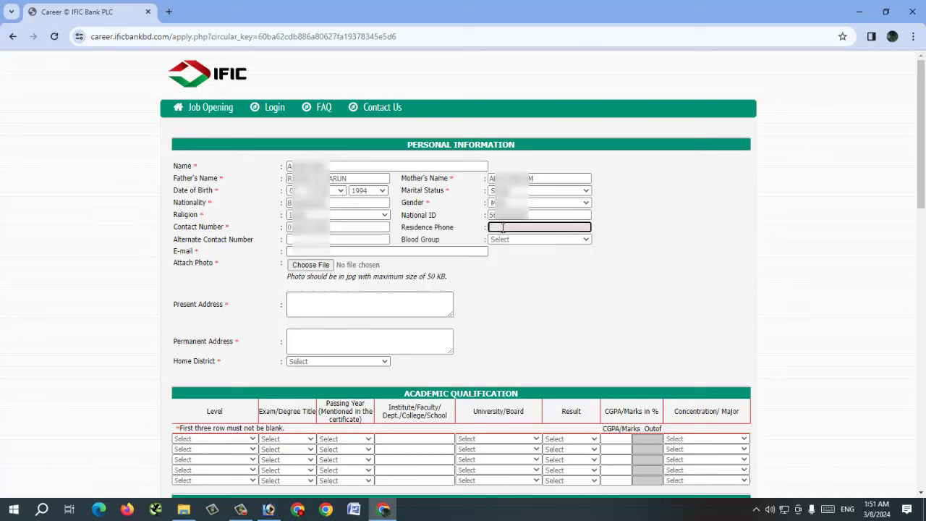
key("Tab")
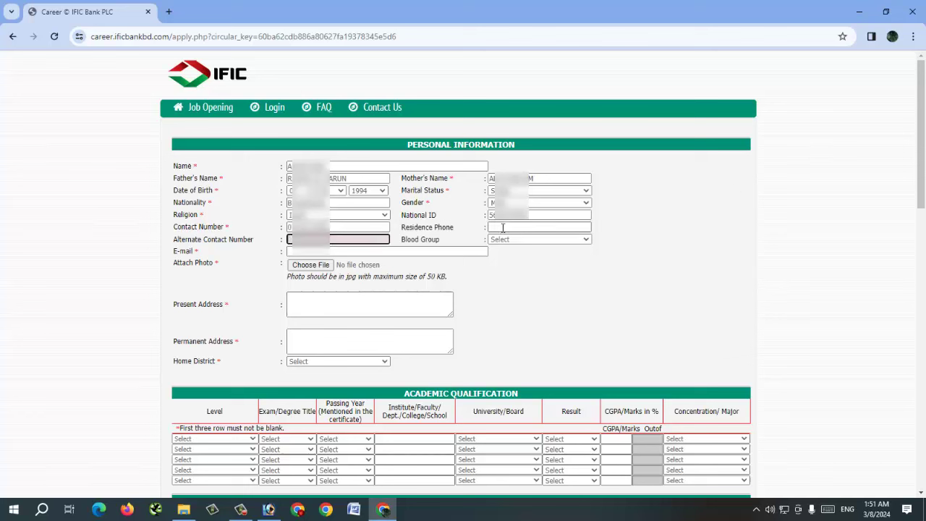
type("0")
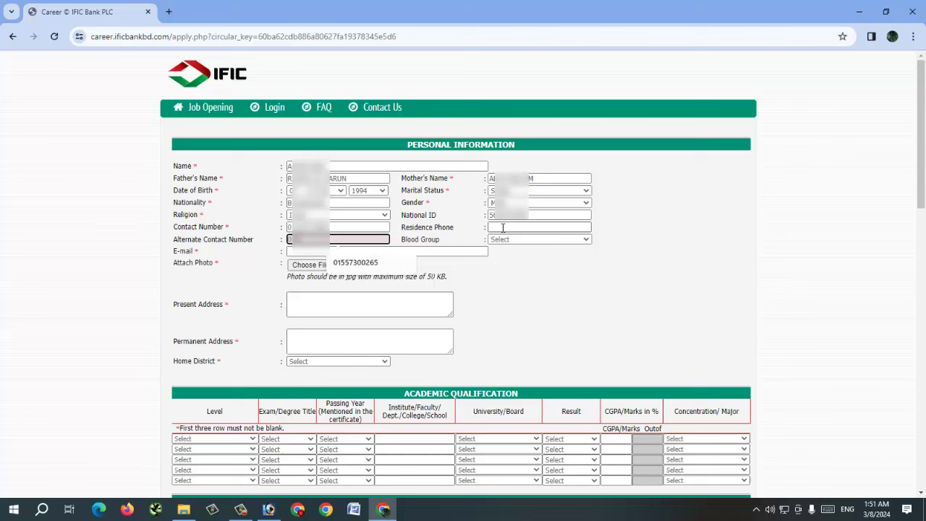
type("1711")
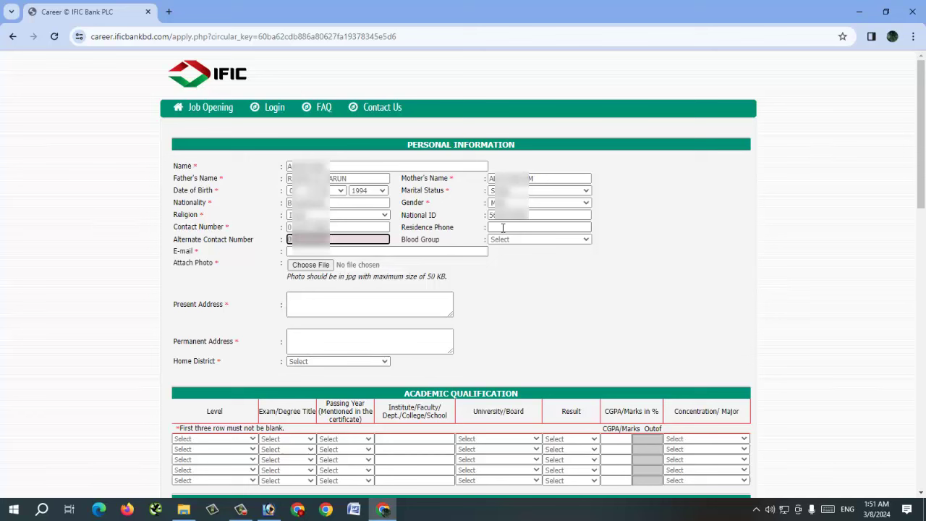
Step: Set the blood group to O+ and enter the applicant's e-mail address
key("Tab")
left_click(539, 239)
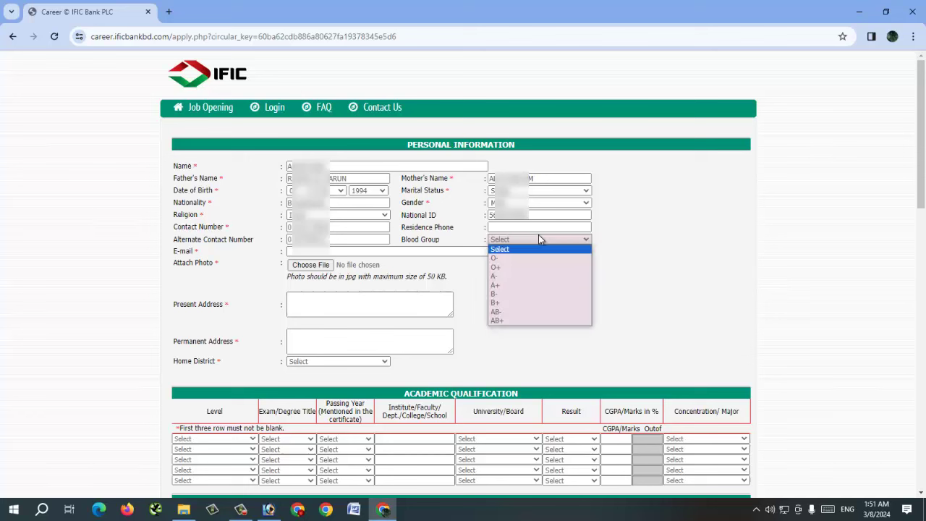
key("Down")
key("Down")
key("Return")
key("Tab")
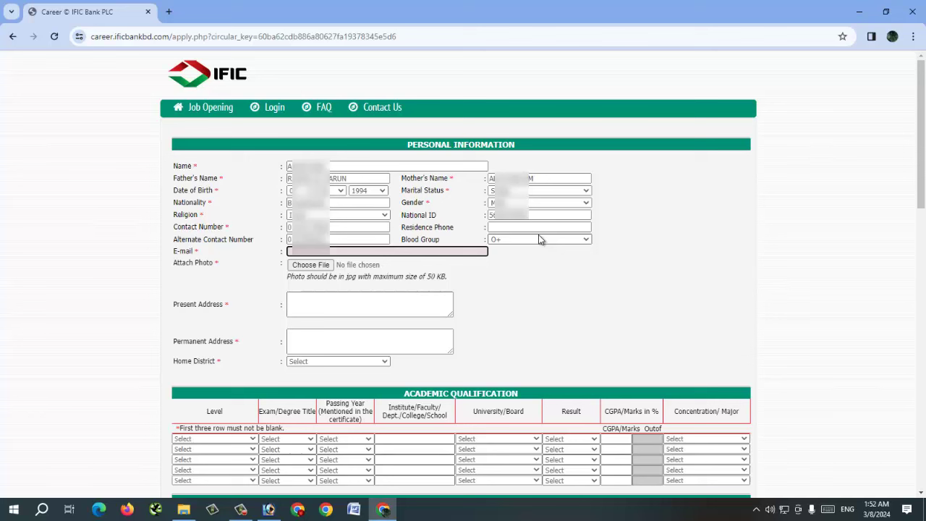
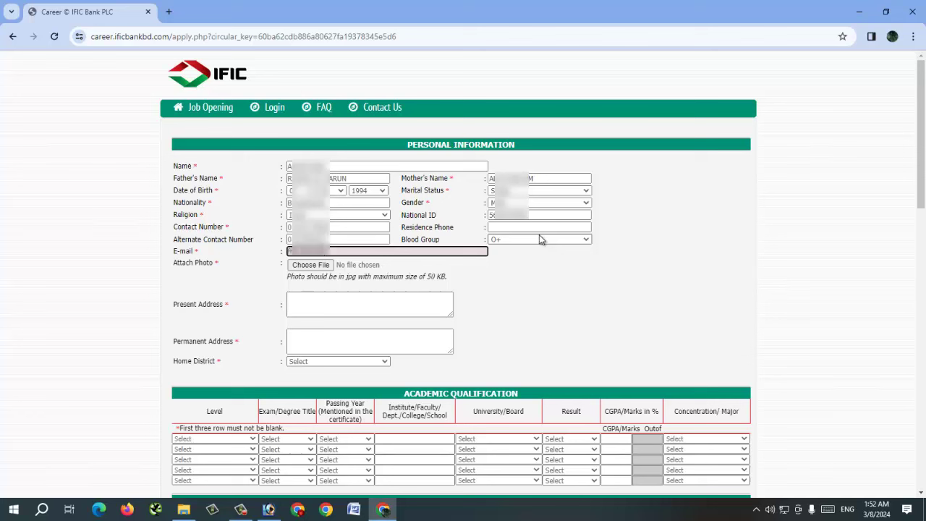
key("Tab")
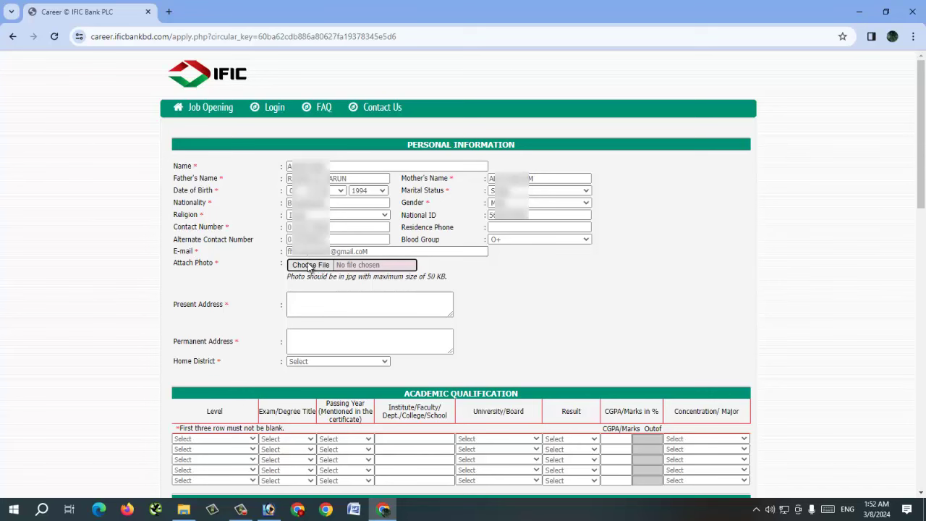
Step: Attach the photo s1.jpg and highlight the photo format requirement text
left_click(310, 265)
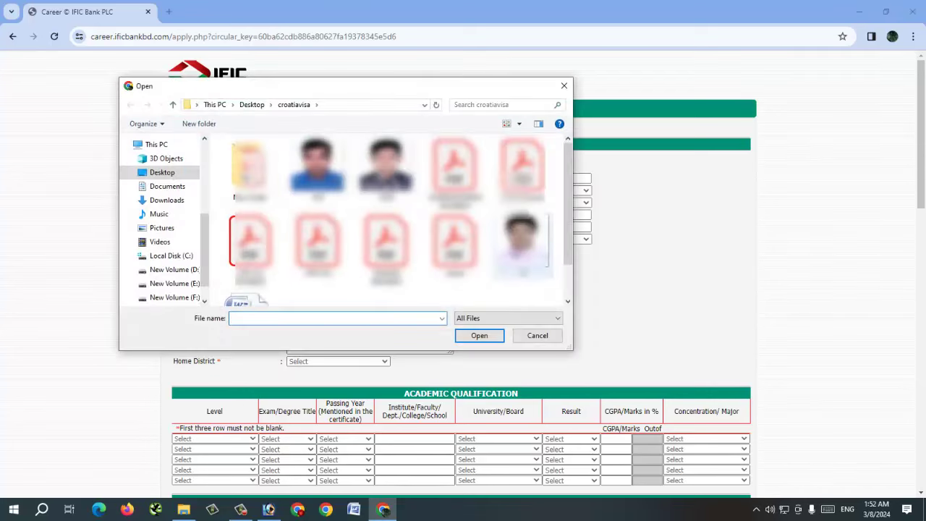
left_click(518, 253)
left_click(484, 337)
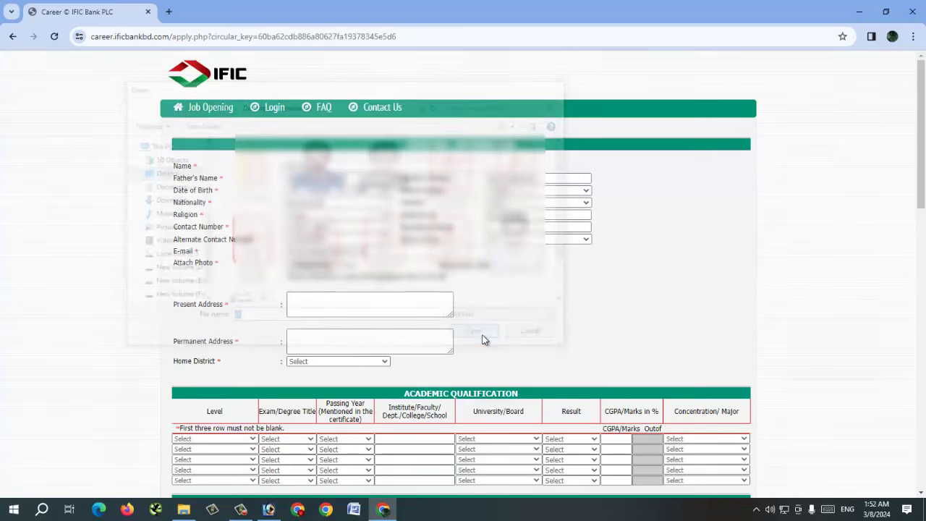
double_click(316, 276)
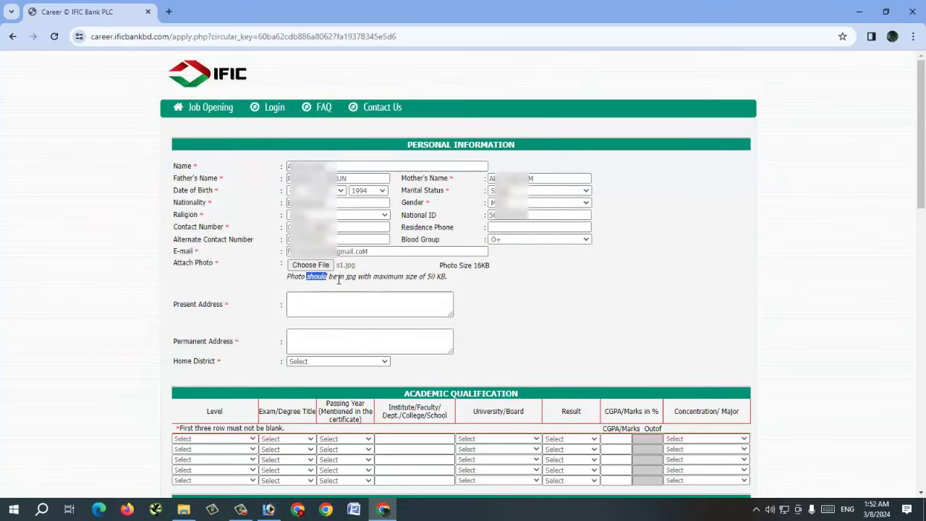
left_click_drag(338, 280, 358, 280)
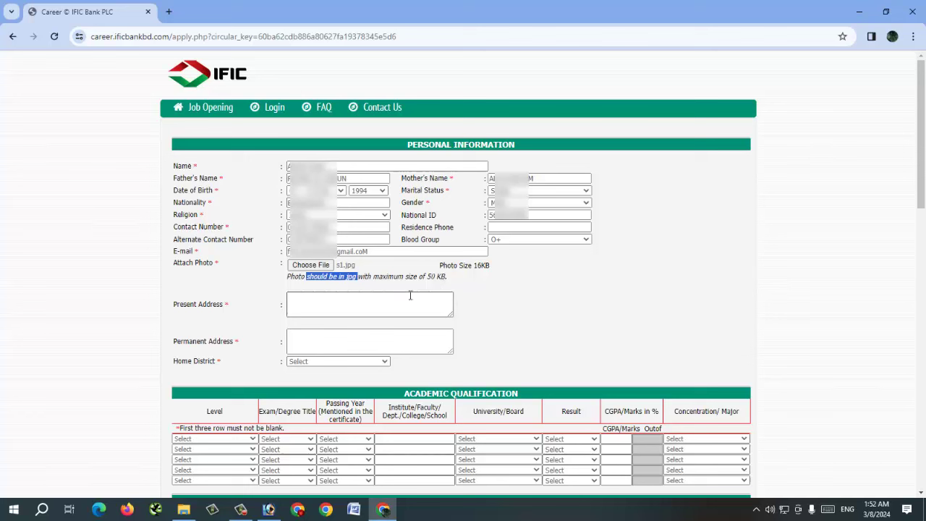
Step: Enter the present address and paste the same text as the permanent address
left_click(324, 308)
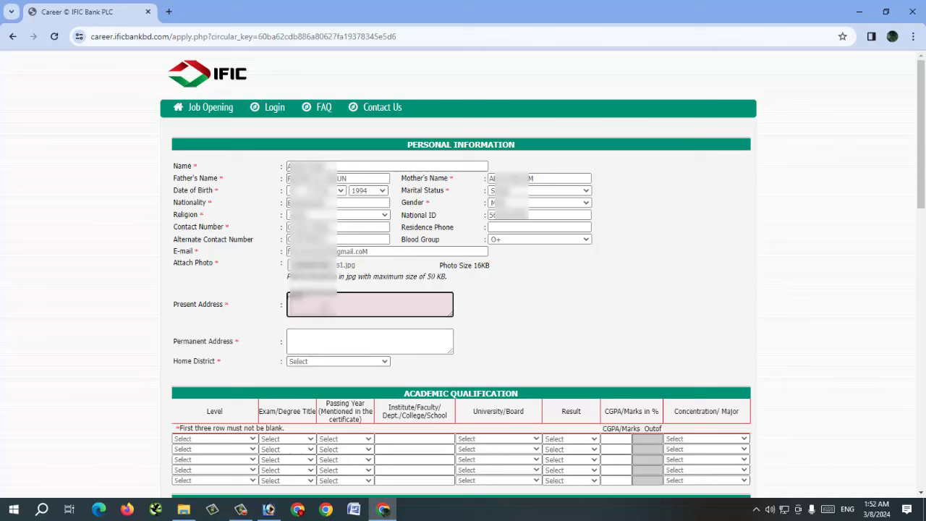
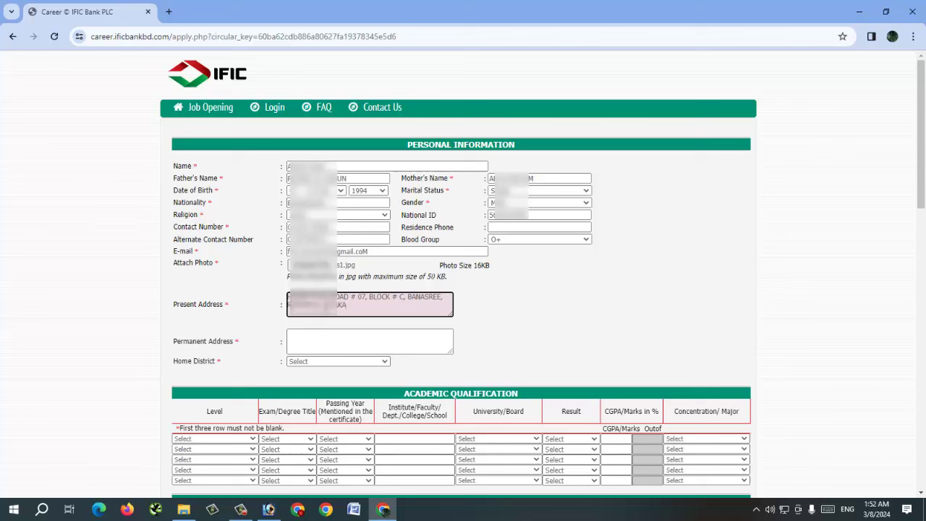
key("ctrl+a")
left_click(311, 336)
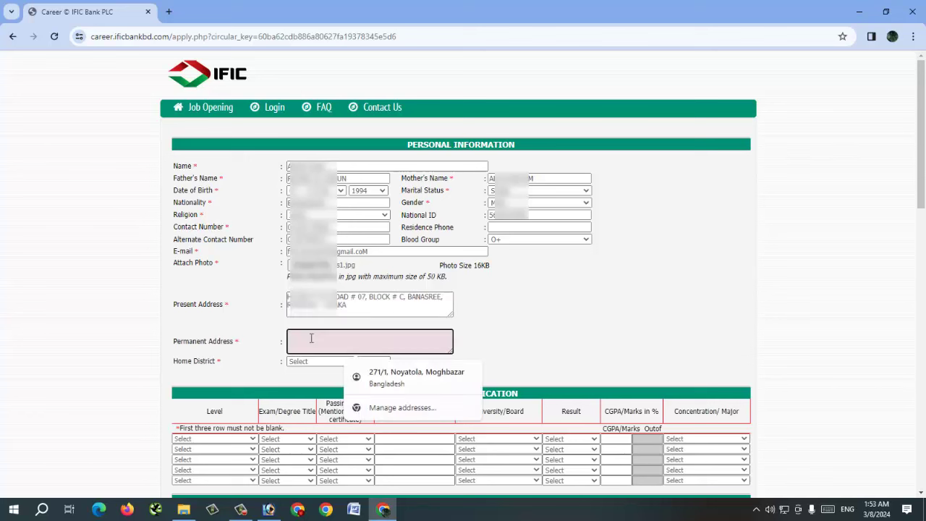
key("ctrl+v")
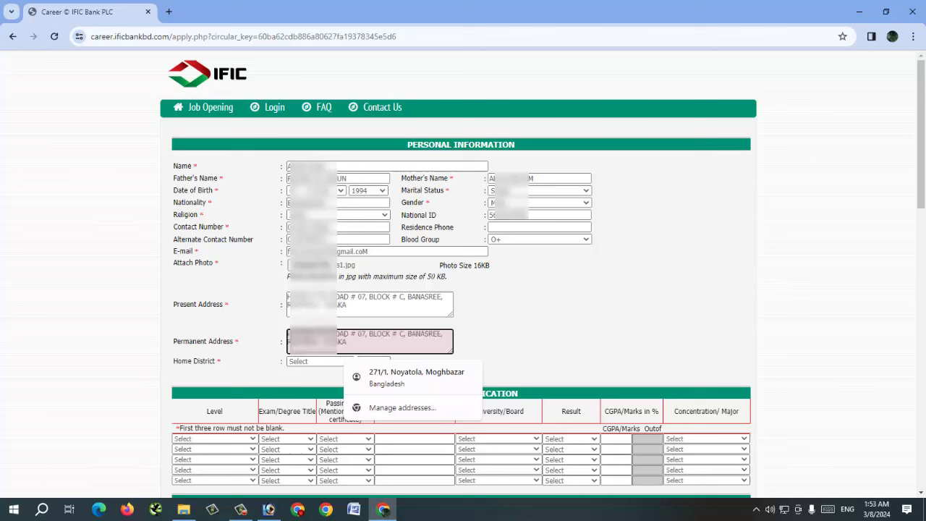
Step: Choose Dhaka as the home district
key("Tab")
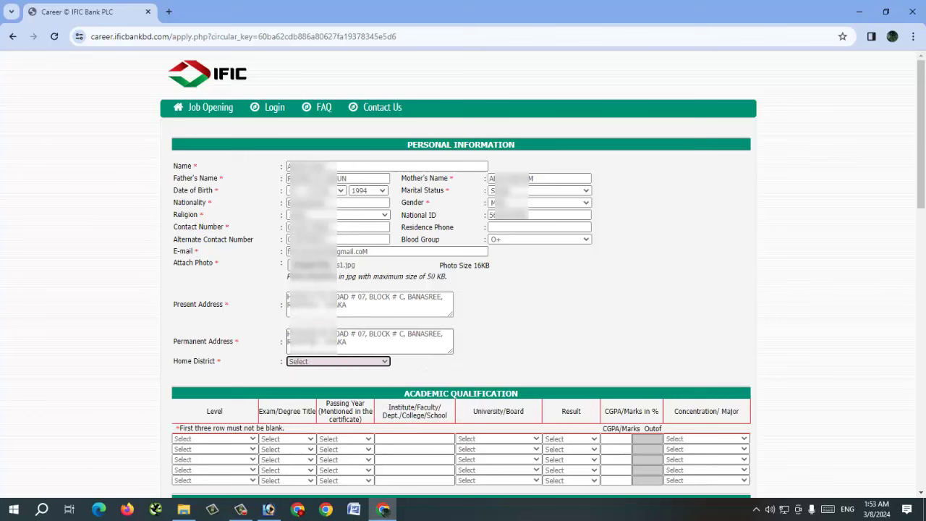
key("alt+Down")
key("d")
key("Return")
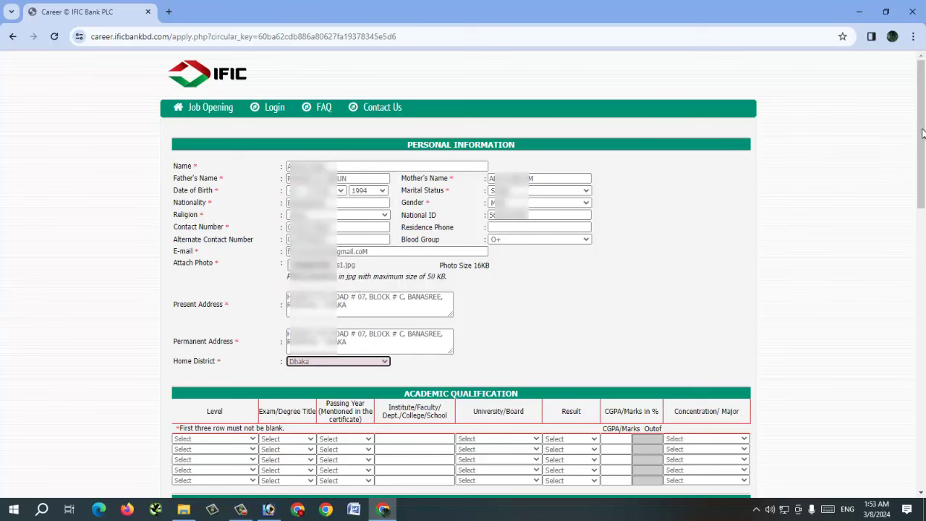
left_click_drag(924, 148, 911, 253)
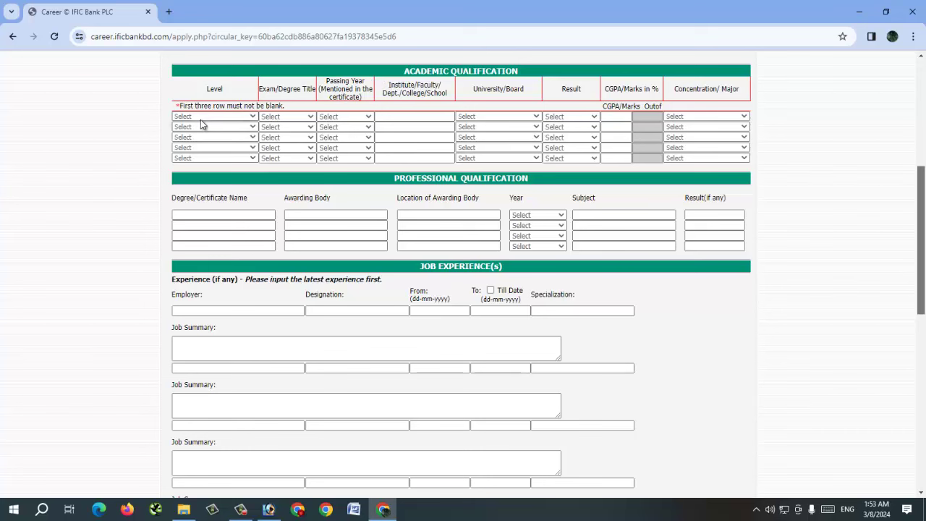
Step: Set the first row to Secondary School Certificate, exam S.S.C, passed in 2010
left_click(205, 118)
left_click(202, 131)
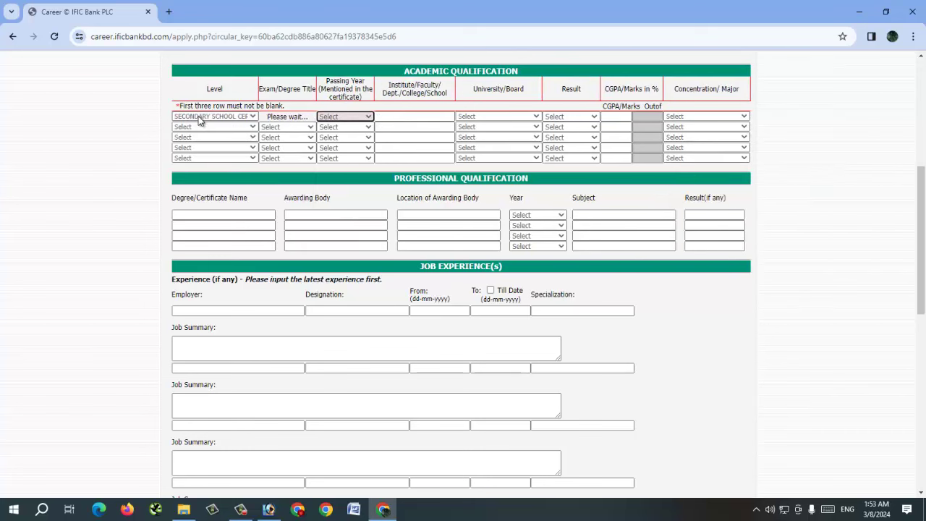
left_click(345, 116)
left_click(300, 116)
left_click(300, 117)
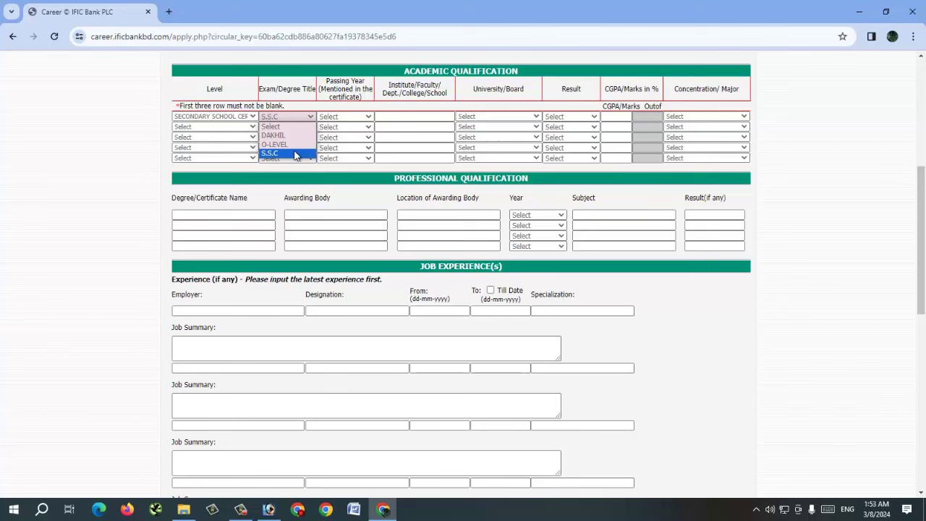
left_click(293, 153)
left_click(340, 117)
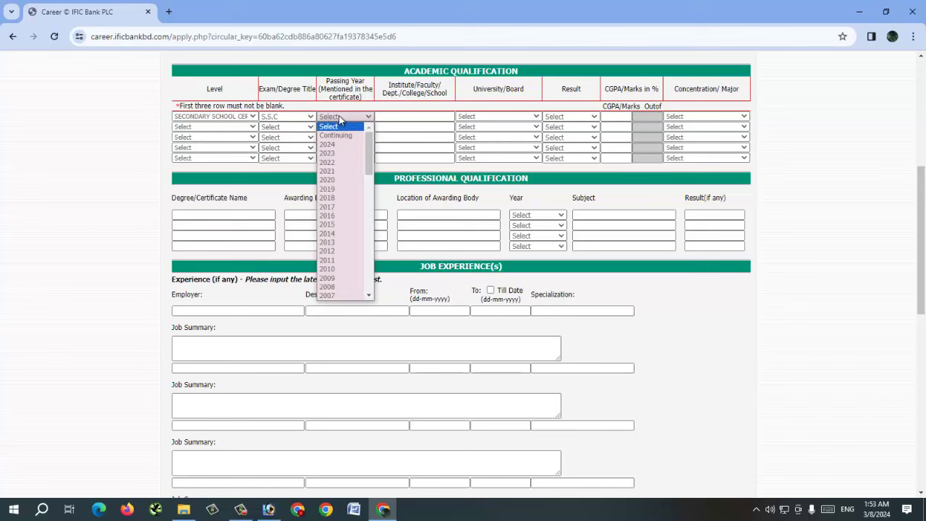
type("2010")
key("Return")
Step: Enter 'RAJSHAHI SCHOOL' as the institute and choose Dhaka Board
key("Tab")
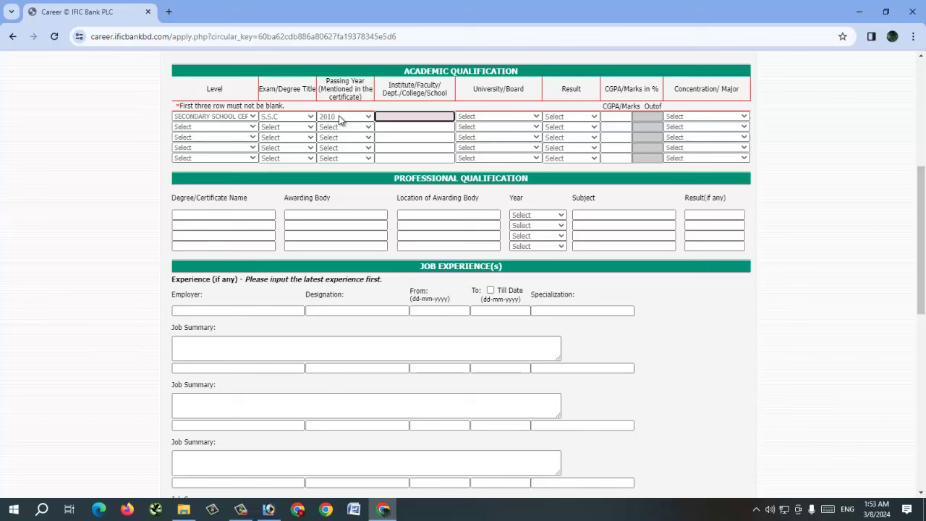
type("RAJ")
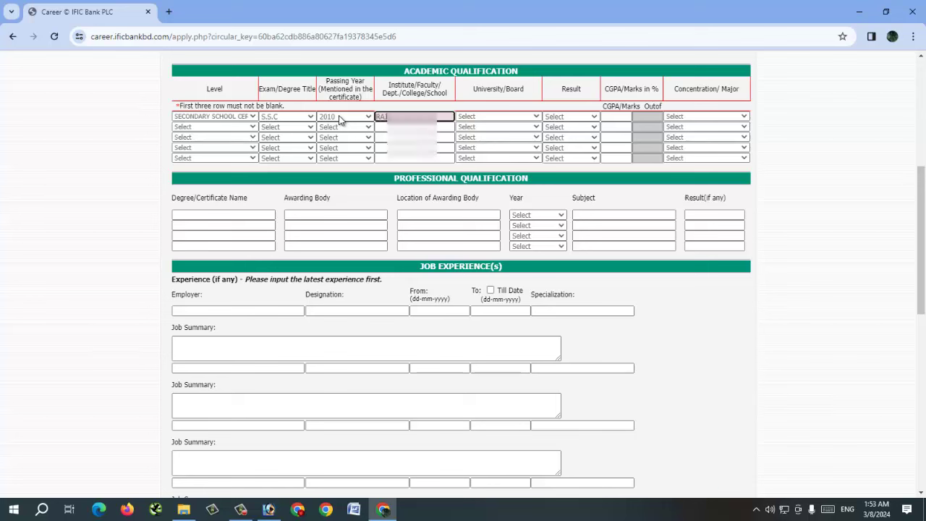
type("SHAHI SCHOOL")
key("BackSpace")
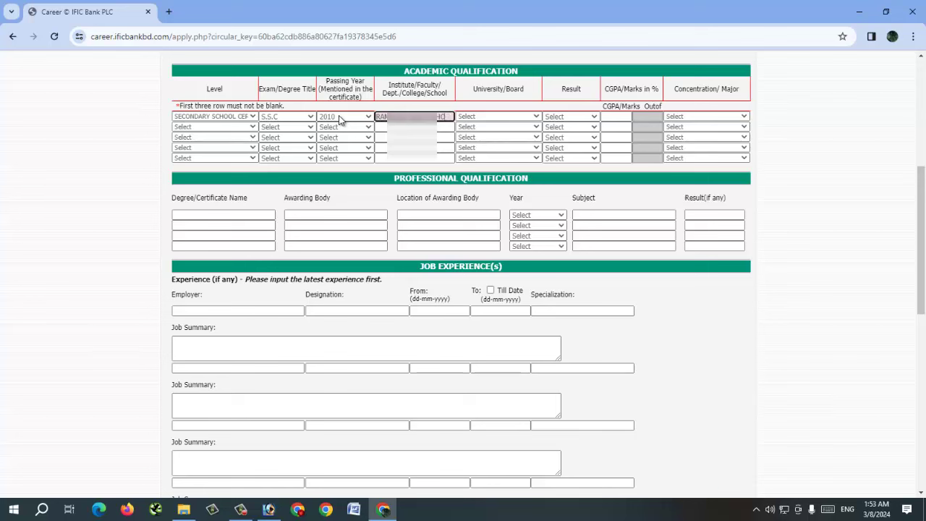
key("Tab")
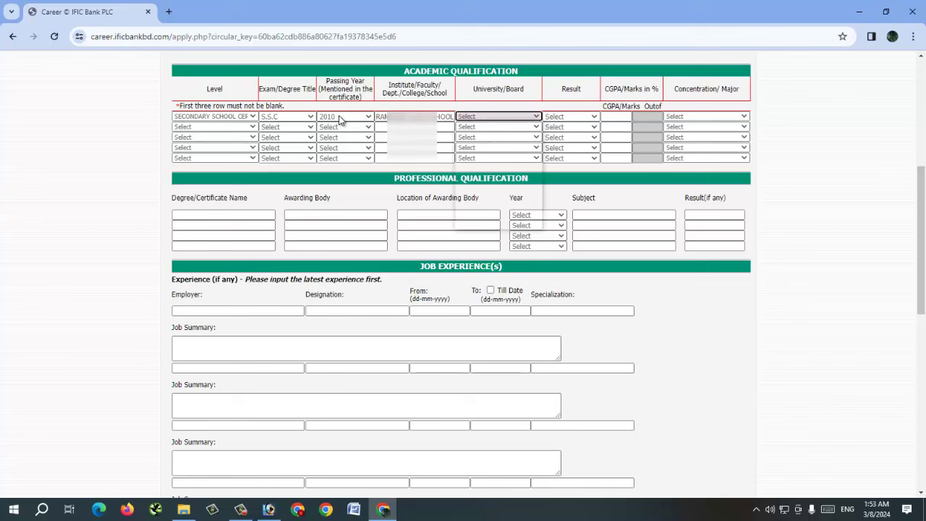
key("alt+Down")
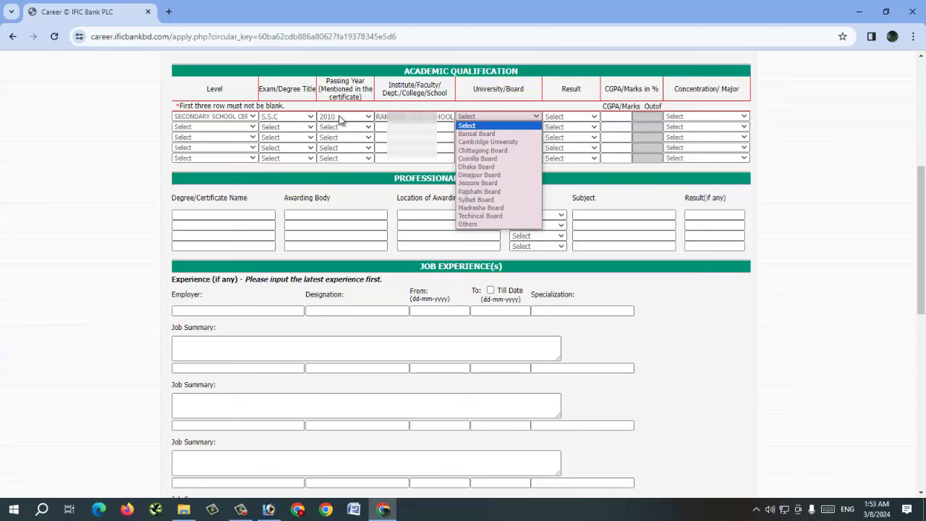
key("Down")
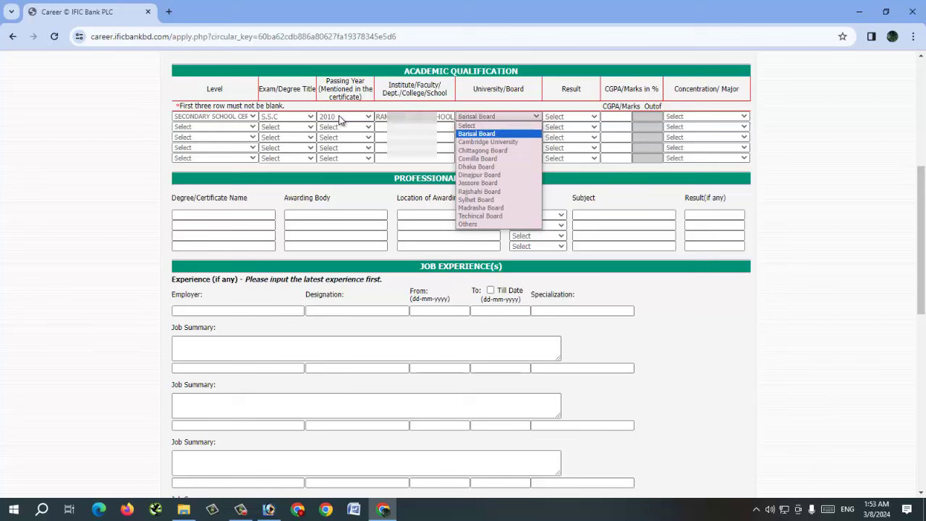
key("Down")
key("Down")
key("Down")
key("Down")
Step: Set the result type to CGPA with 5.00 out of 5.00
key("Tab")
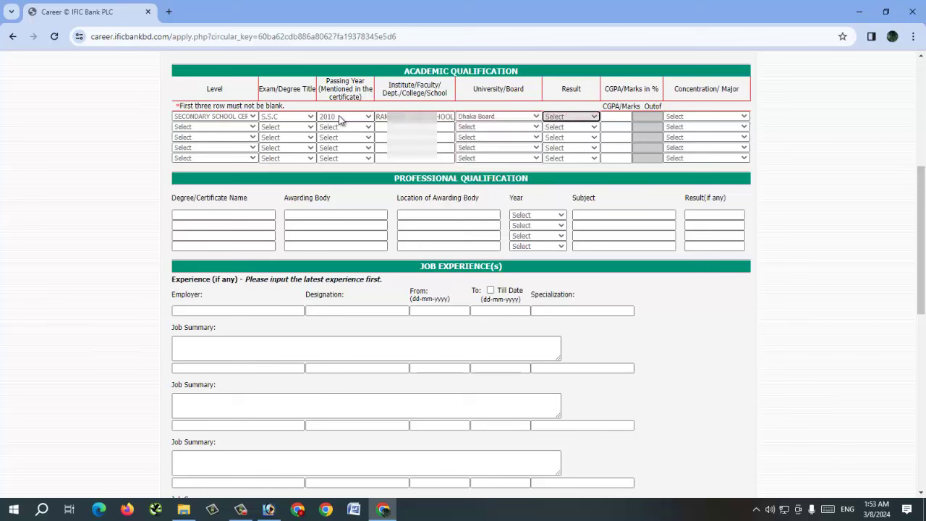
key("alt+Down")
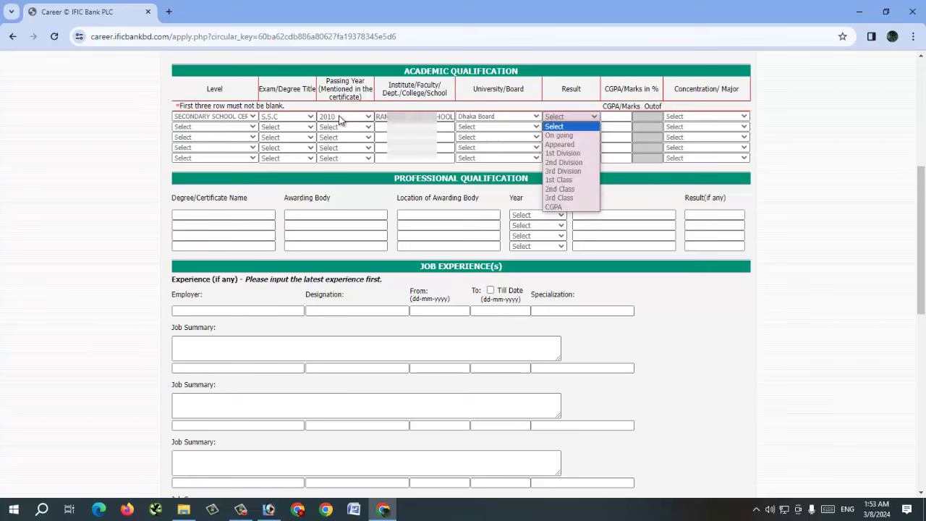
key("c")
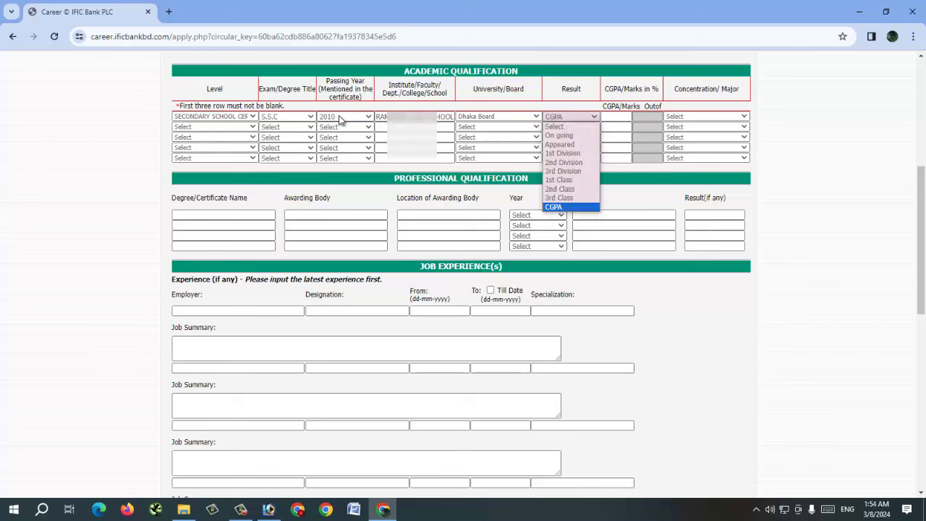
key("Tab")
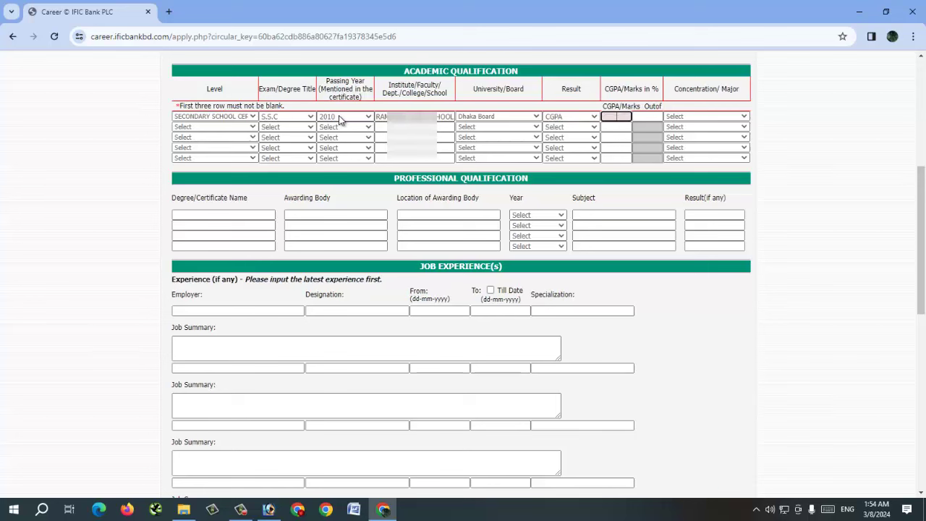
type("5.00")
key("Tab")
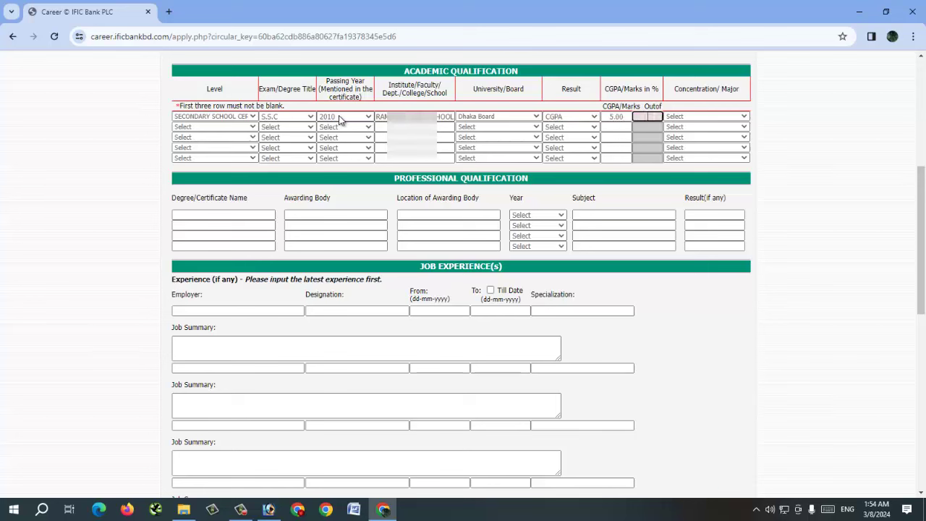
type("5.00")
key("Tab")
Step: Choose Business Studies as the first row's concentration/major
key("alt+Down")
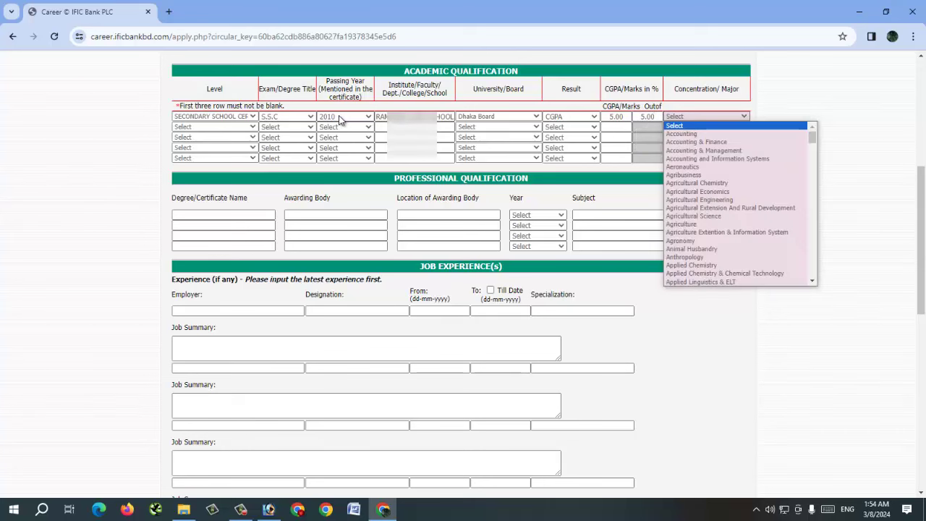
key("Escape")
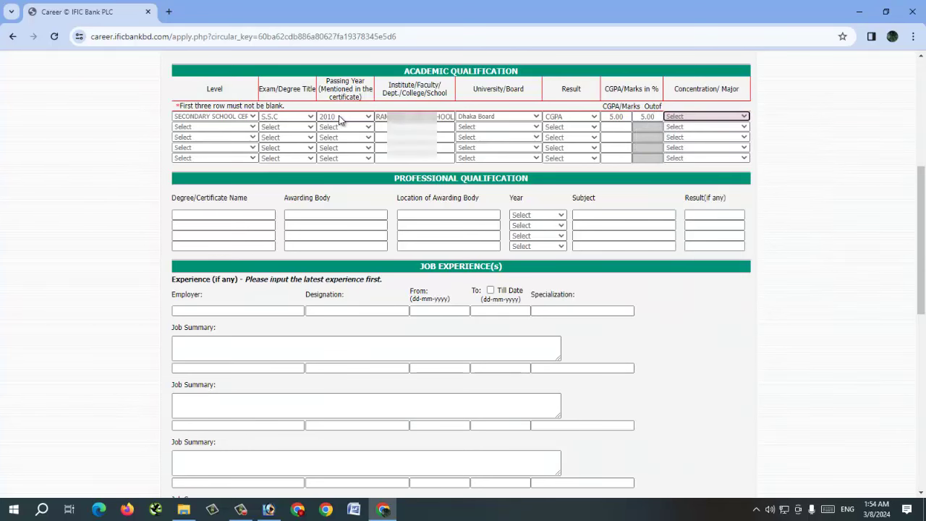
key("alt+Down")
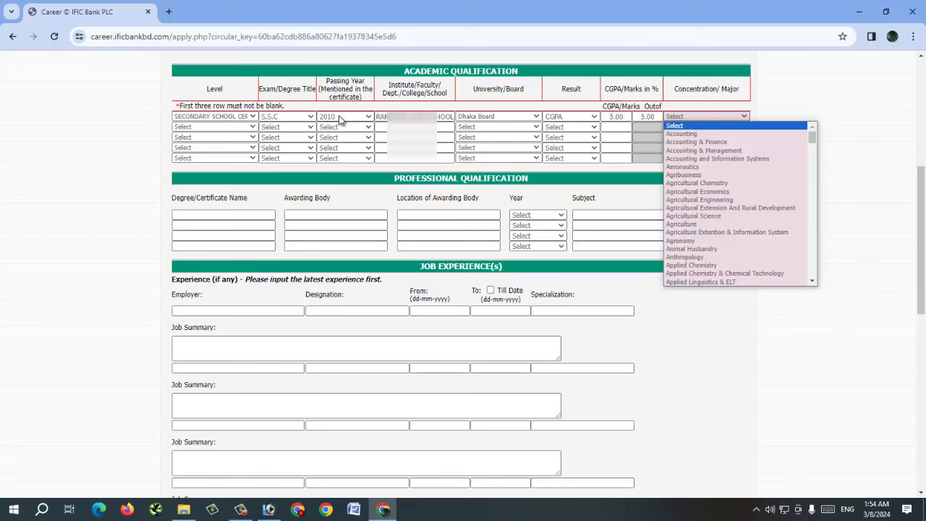
key("Down")
key("Down")
key("Down")
key("Down")
key("Down")
key("Down")
key("Down")
key("Down")
key("Down")
key("Down")
key("Down")
key("Down")
key("Down")
key("Down")
key("Down")
key("Down")
key("Down")
key("Down")
key("Down")
key("Down")
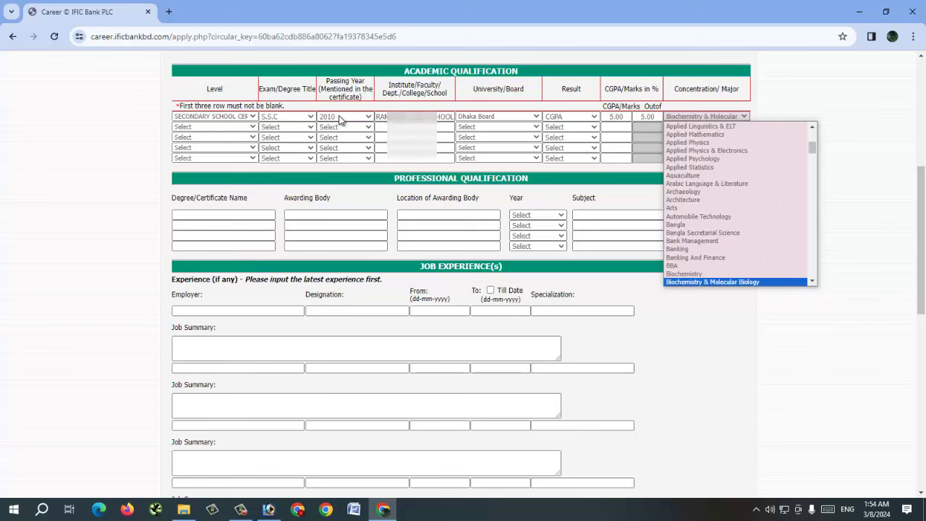
key("Down")
key("Down")
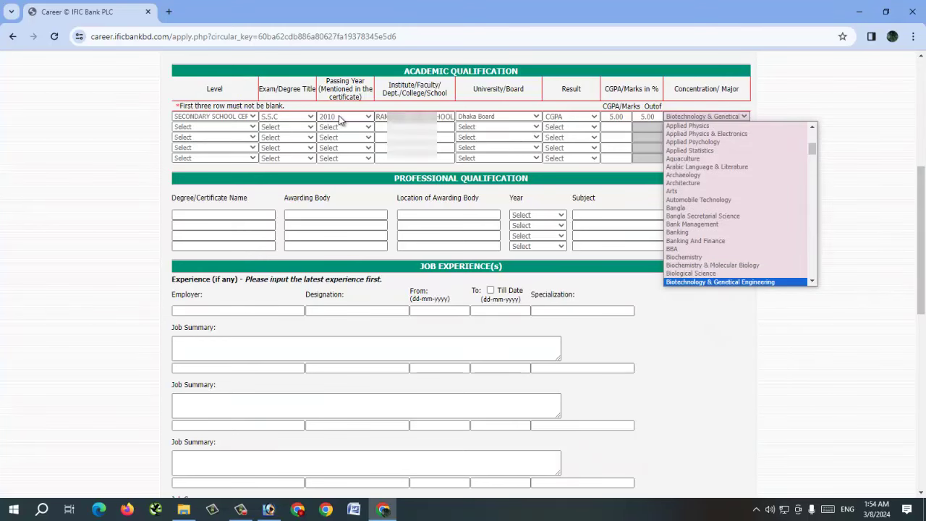
key("Down")
key("Down")
key("Down")
key("Down")
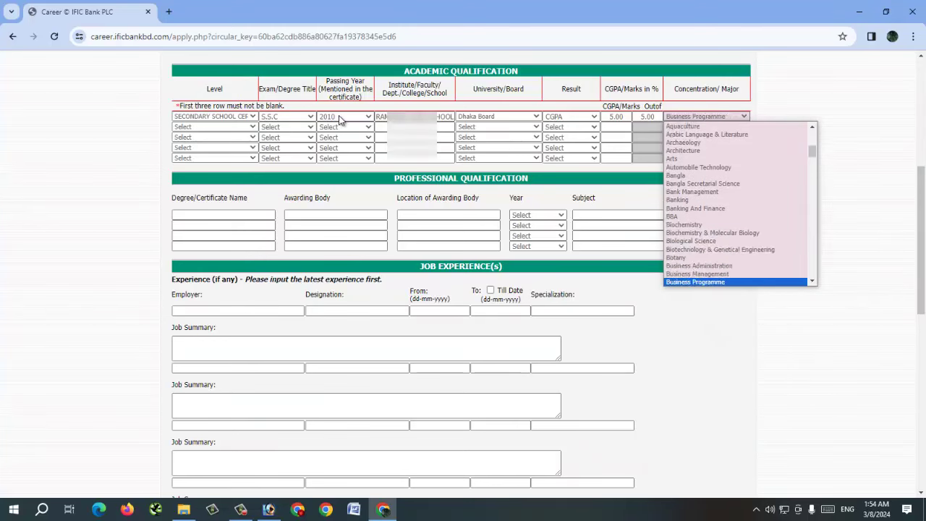
key("Down")
key("Return")
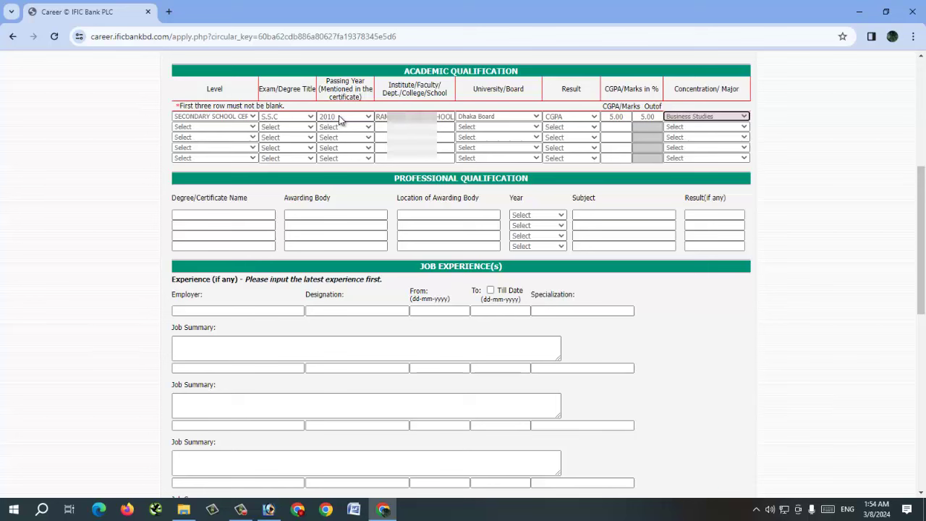
key("Tab")
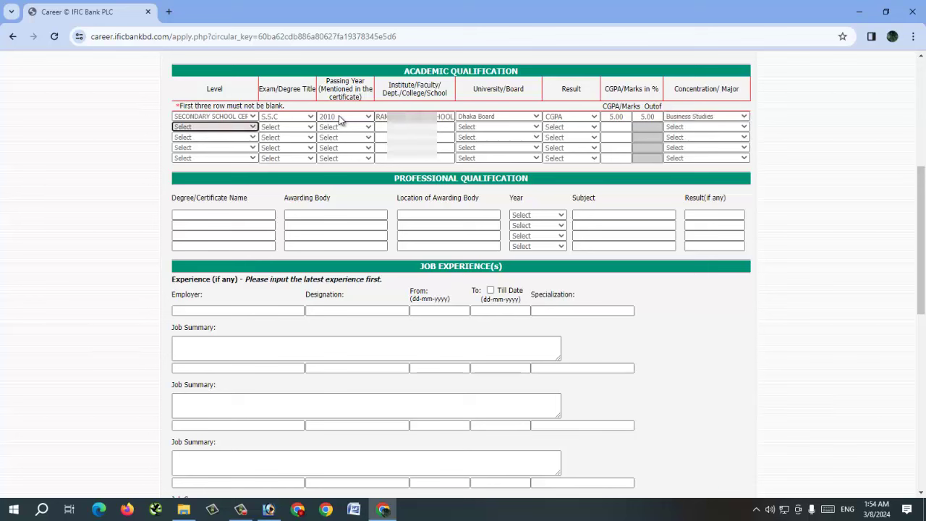
Step: Set row 2 to Higher Secondary School Certificate, exam H.S.C, passed in 2012
key("alt+Down")
key("Down")
key("Down")
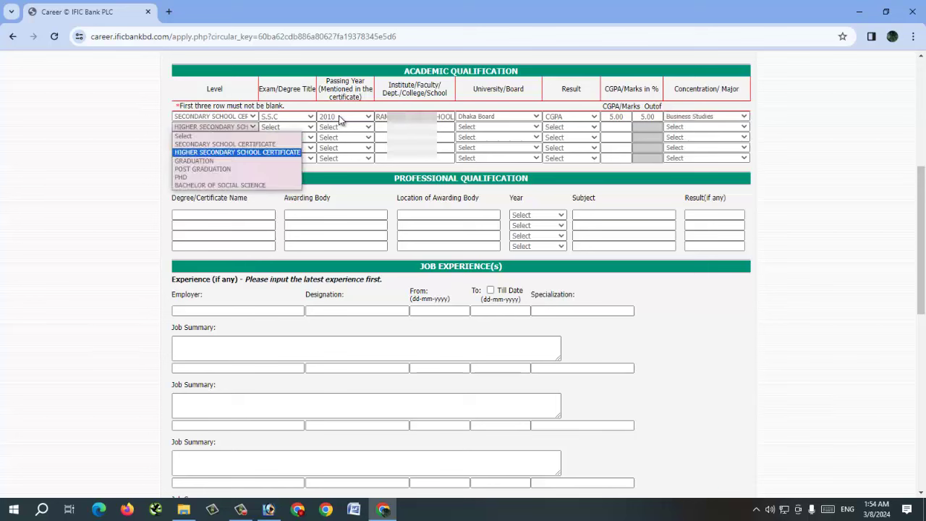
key("Return")
key("Tab")
key("alt+Down")
key("Down")
key("Down")
key("Down")
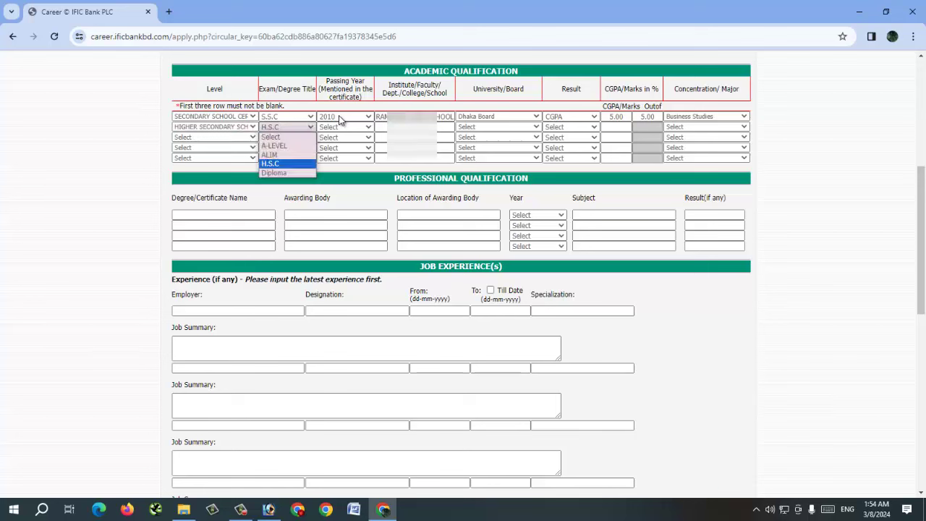
key("Return")
key("Tab")
key("alt+Down")
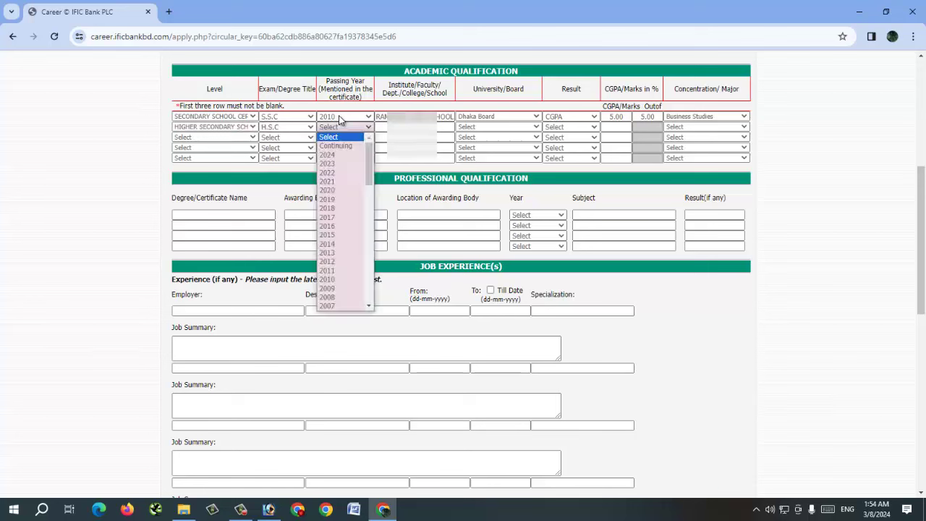
type("2012")
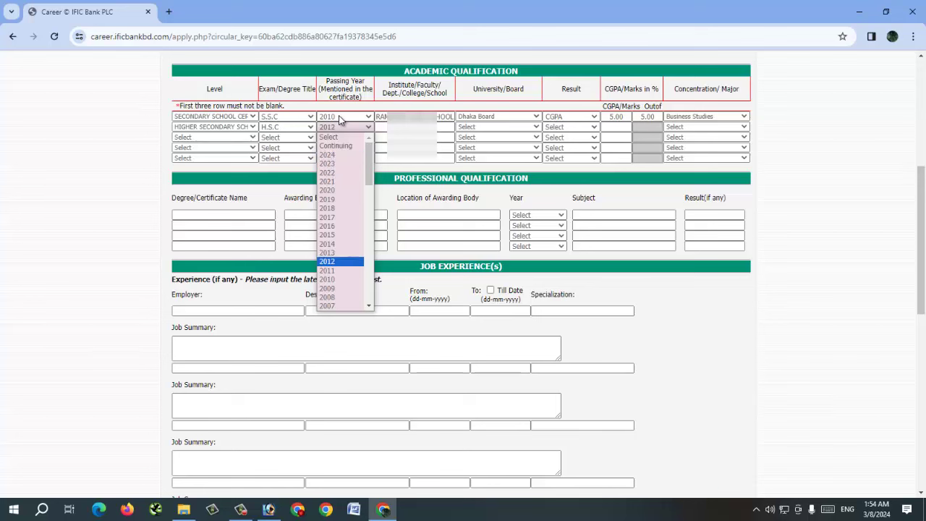
key("Return")
Step: Enter 'DHAKA CITY COLLEGE' as the institute and choose Dhaka Board
key("Tab")
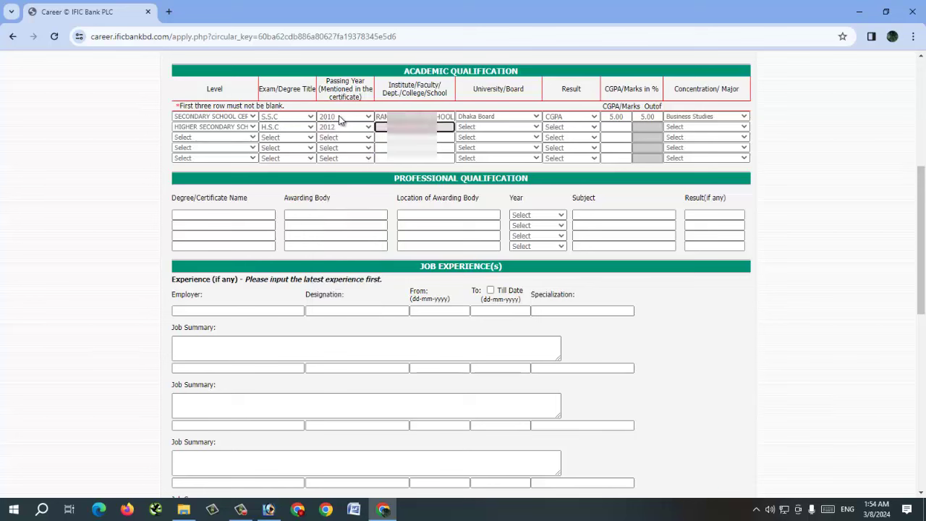
type("DHAKA CITY COLLE")
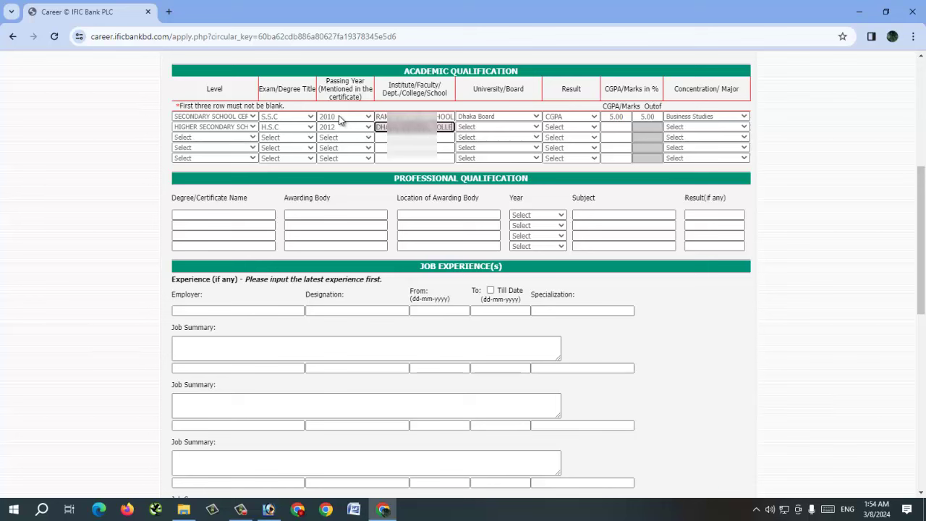
type("GE")
key("Tab")
key("alt+Down")
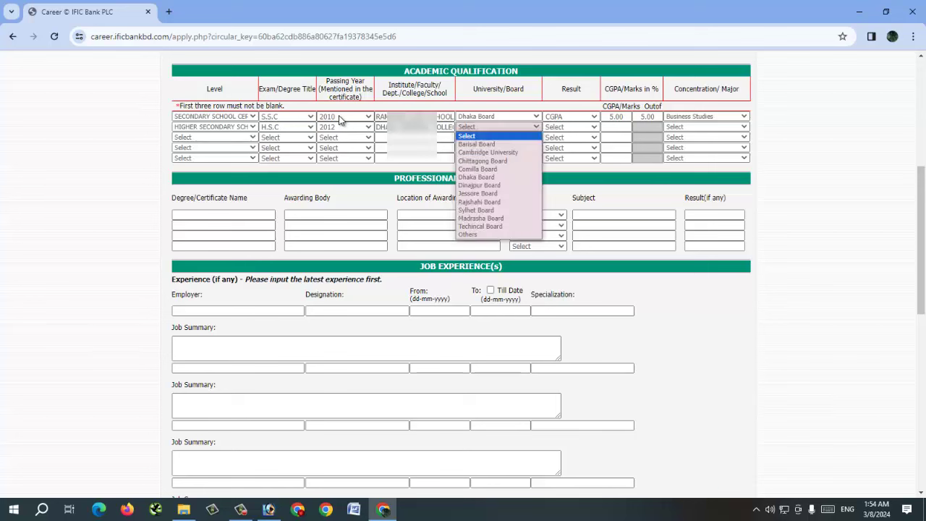
key("Down")
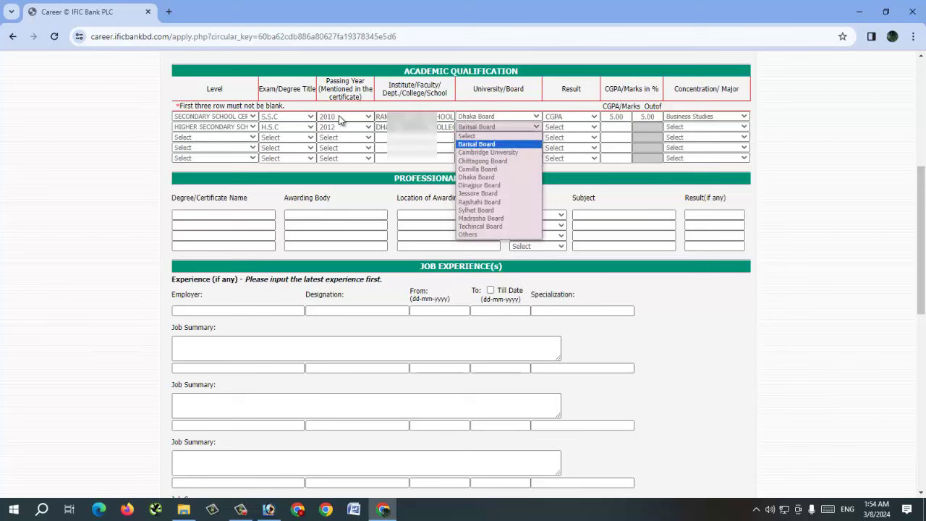
key("Down")
key("Down")
key("Down")
key("Down")
key("Return")
Step: Set row 2's result type to CGPA with 4.88 out of 5.00
key("Tab")
key("alt+Down")
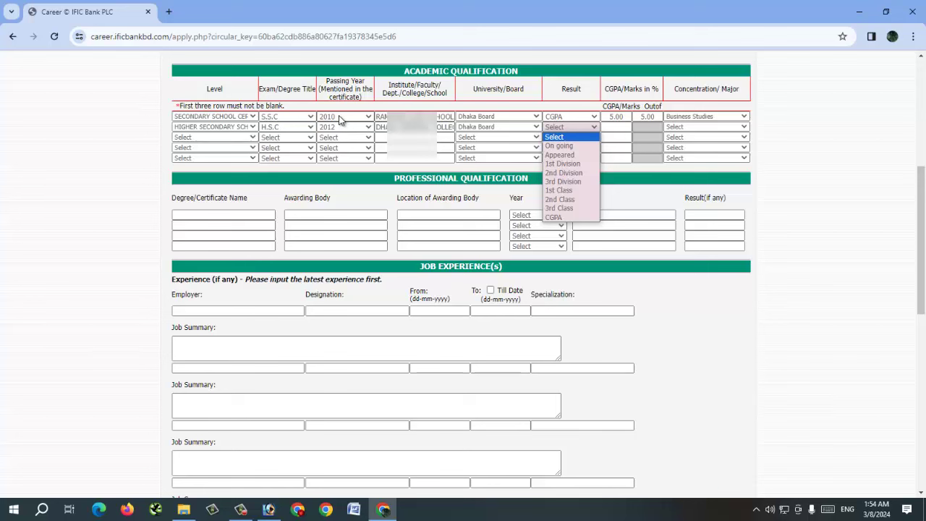
key("c")
key("Return")
key("Tab")
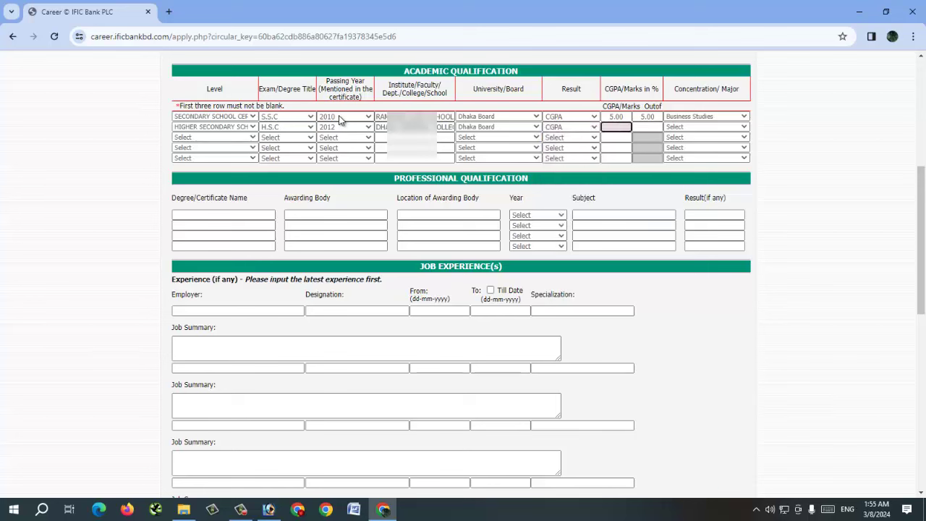
type("4.8")
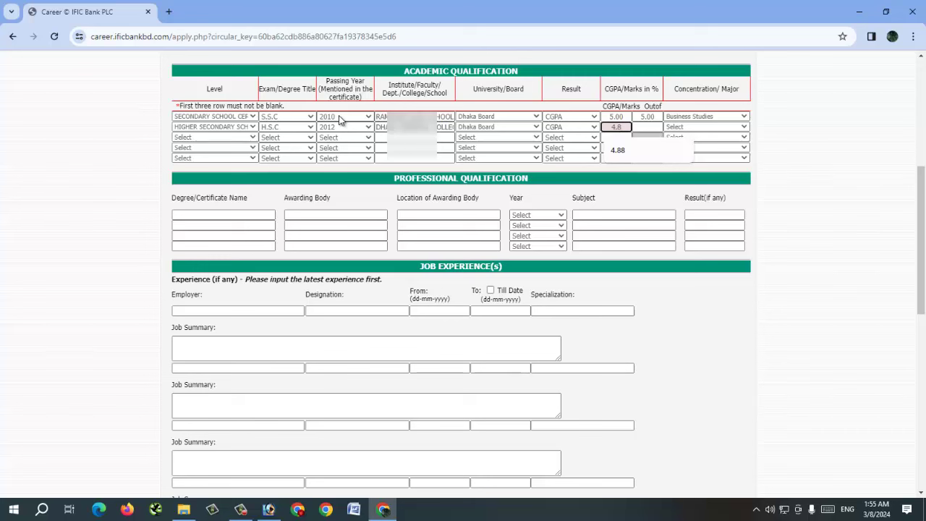
key("Down")
key("Return")
key("Tab")
type("5")
key("Down")
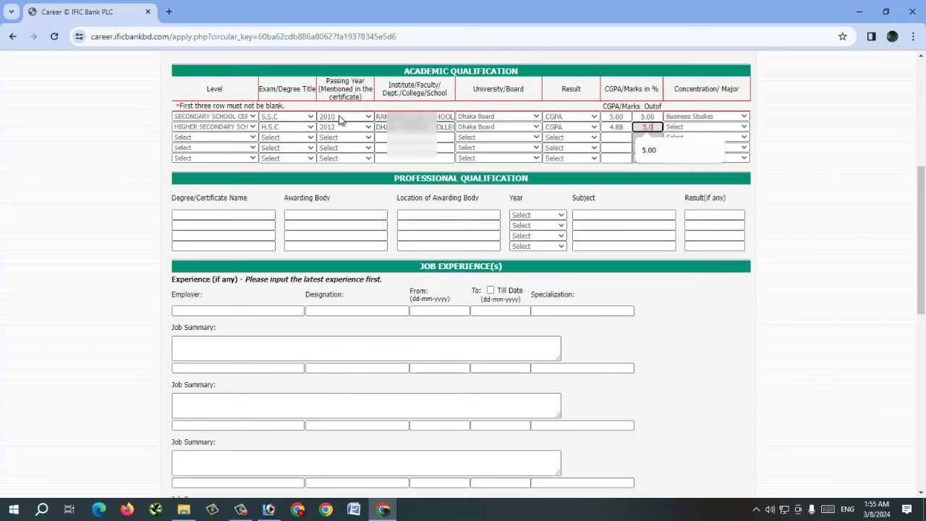
key("Return")
Step: Choose Business Studies as row 2's concentration/major
key("Tab")
key("alt+Down")
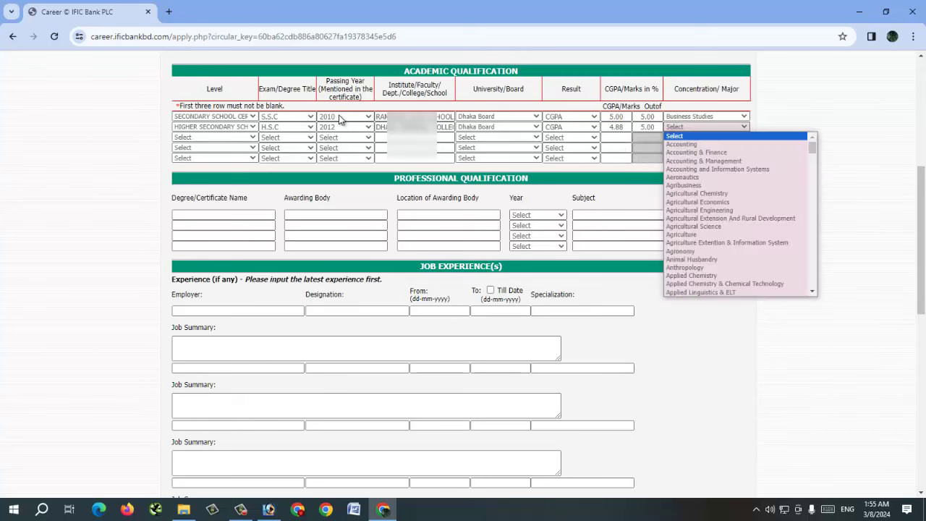
key("Down")
key("Down")
key("Down")
key("Down")
key("Down")
key("Down")
key("Down")
key("Down")
key("Down")
key("Down")
key("Down")
key("Down")
key("Down")
key("Down")
key("Down")
key("Down")
key("Down")
key("Down")
key("Down")
key("Down")
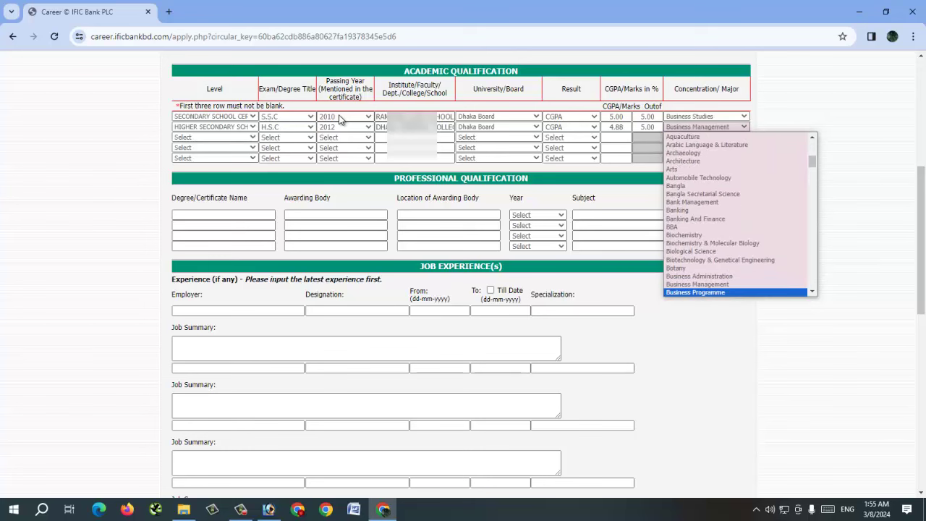
key("Down")
key("Return")
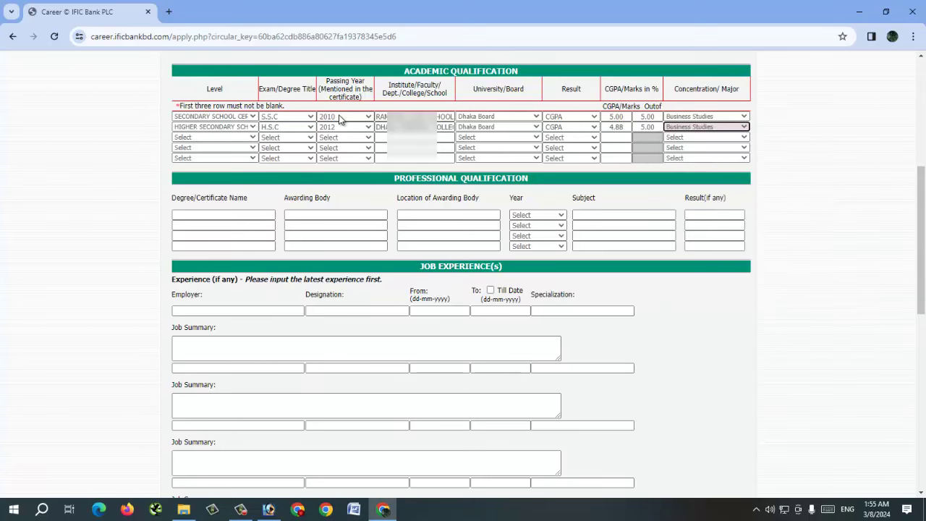
key("Tab")
key("alt+Down")
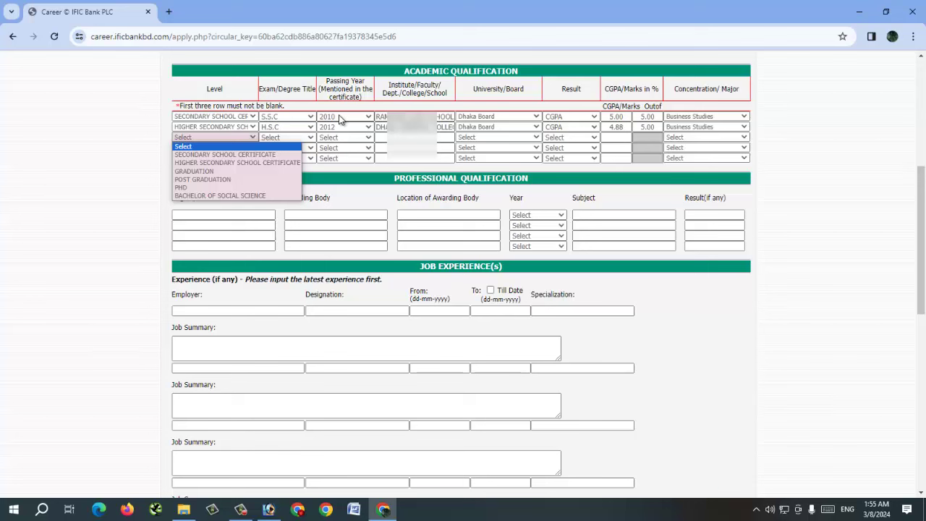
Step: Set academic row 3 to Graduation, B.B.A, passing year 2016
key("Down")
key("Down")
key("Down")
key("Return")
key("Tab")
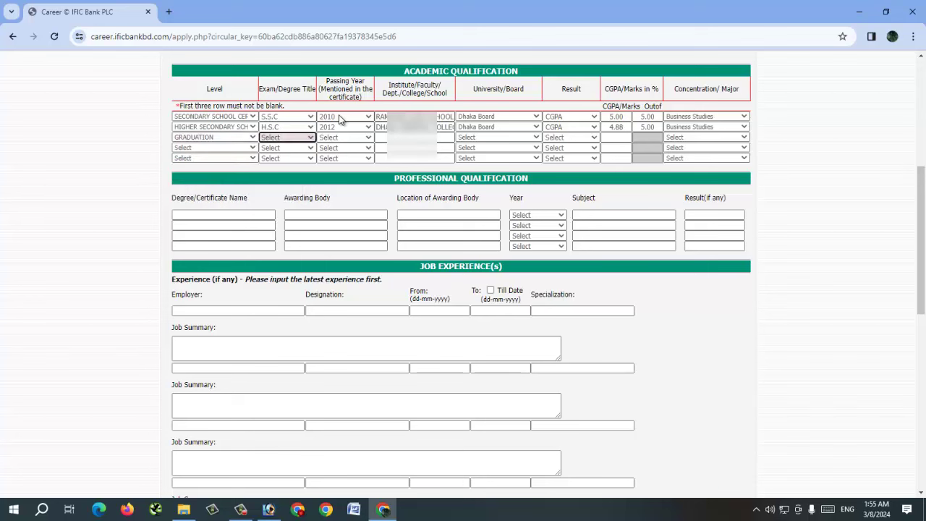
key("alt+Down")
key("Down")
key("Down")
key("Down")
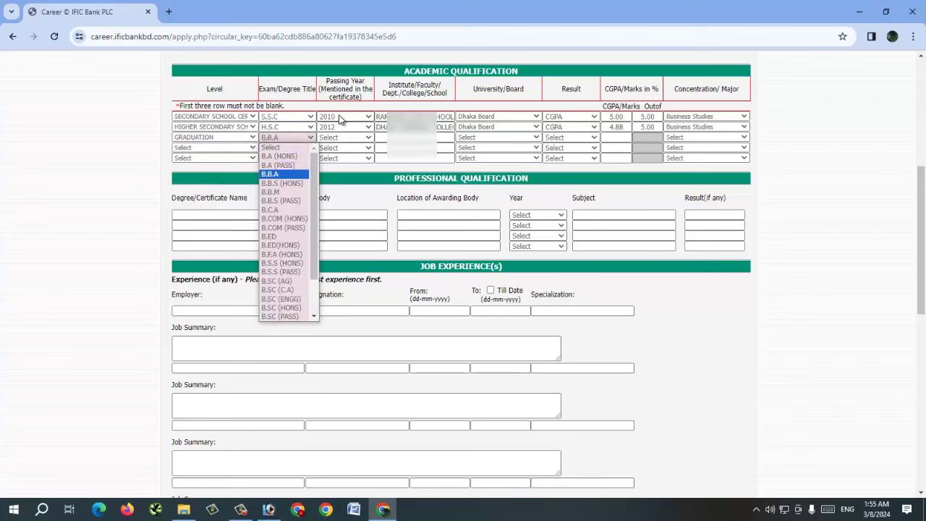
key("Return")
key("Tab")
key("alt+Down")
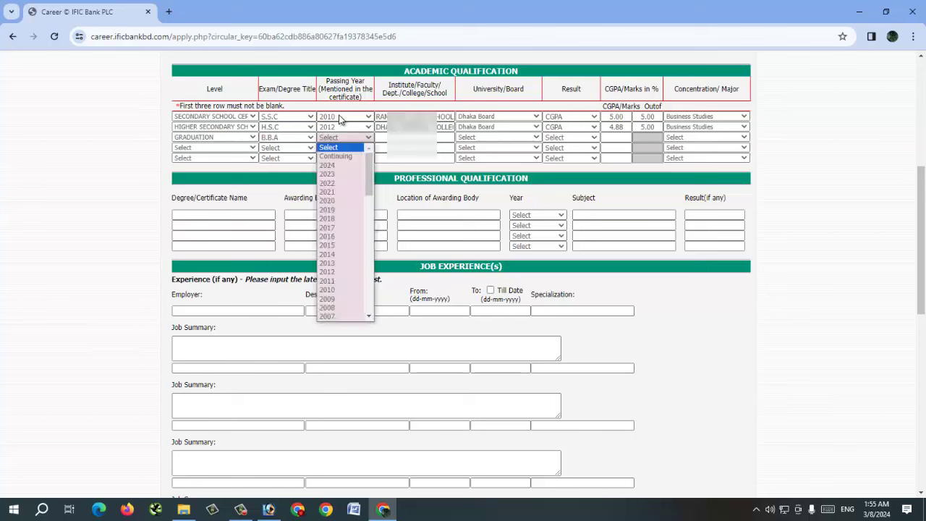
type("2016")
key("Return")
Step: Enter GOVT. TITUMIR COLLEGE as the institute and choose National University
key("Tab")
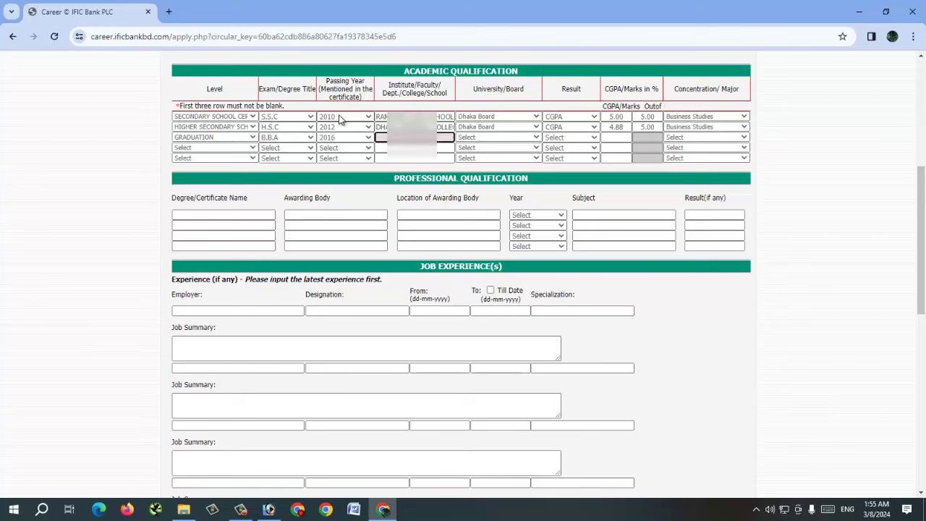
type("GOVT. TITUMIR")
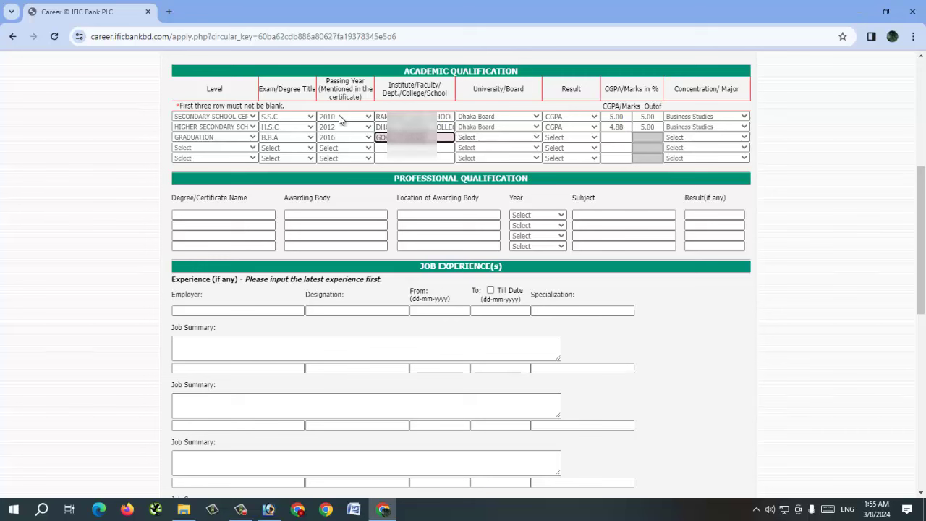
type(" COLLEGE")
key("Tab")
key("alt+Down")
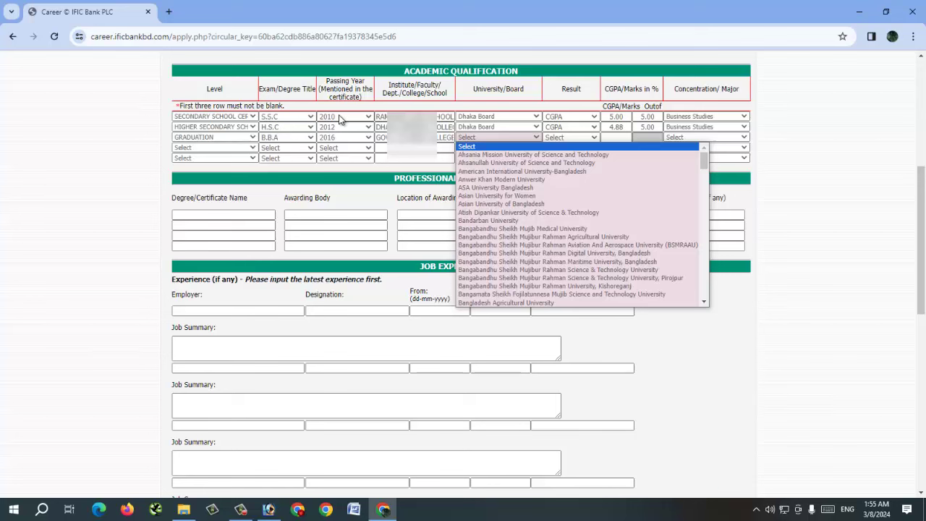
type("national")
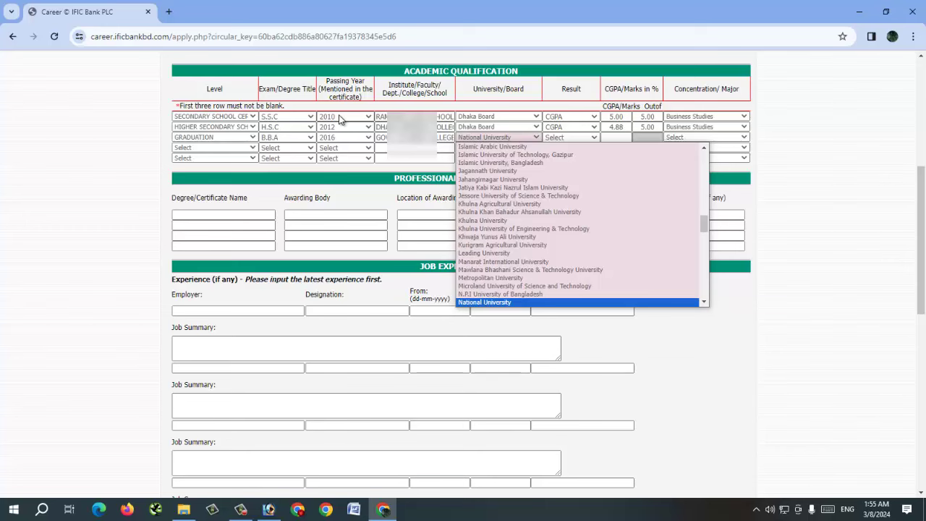
key("Tab")
Step: Record the graduation result as CGPA 2.56 out of 4.00
key("alt+Down")
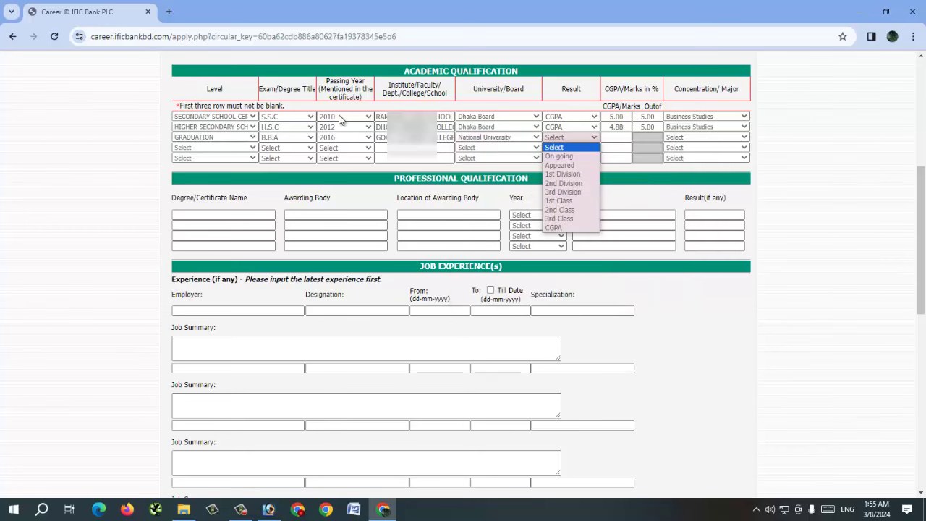
type("c")
key("Return")
key("Tab")
type("2.5")
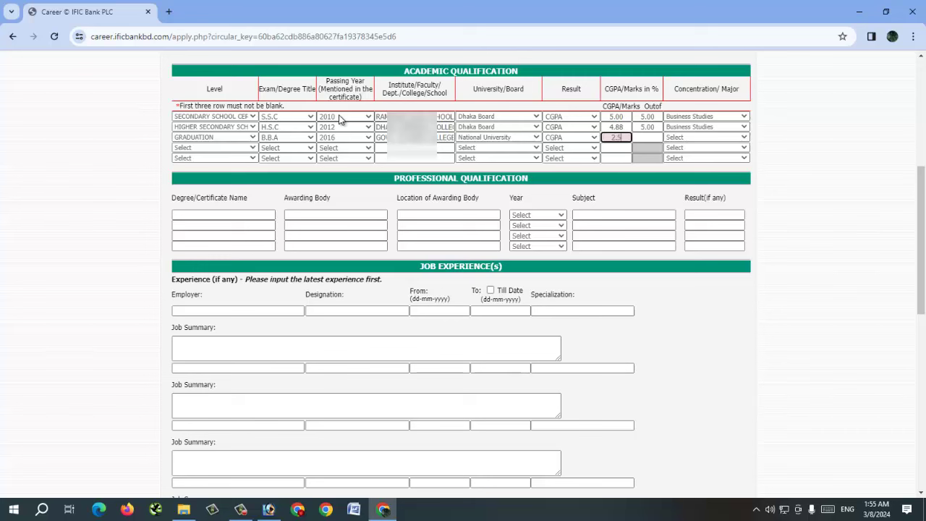
type("6")
key("Tab")
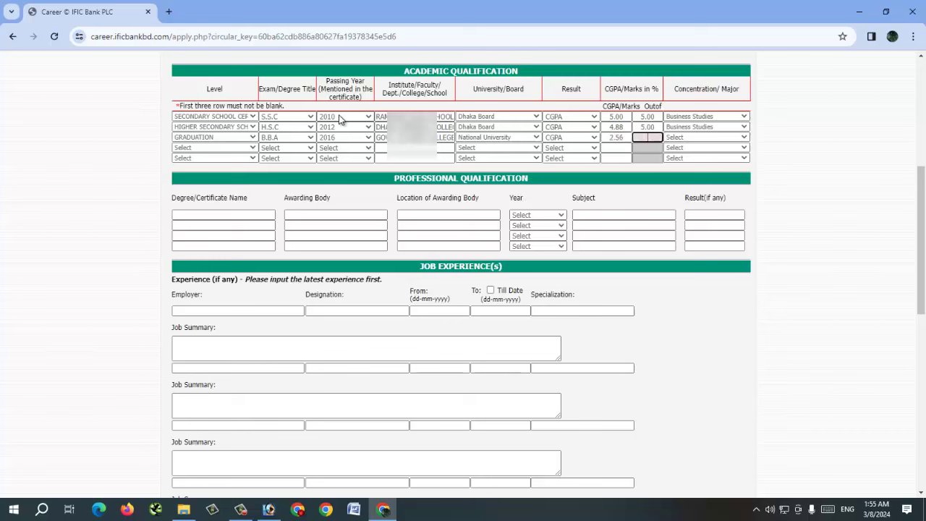
type("4.00")
Step: Select Accounting as the major, then open and close row 4's Level list
key("Tab")
key("alt+Down")
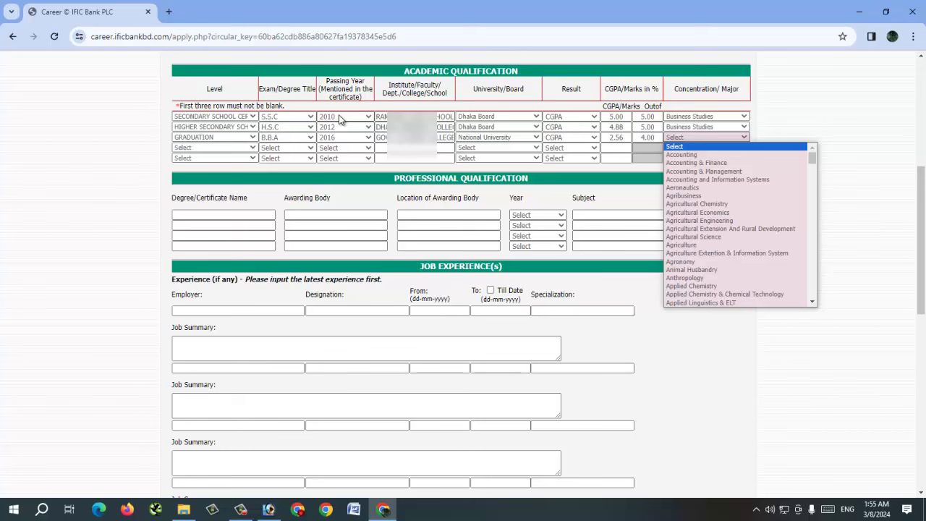
key("Down")
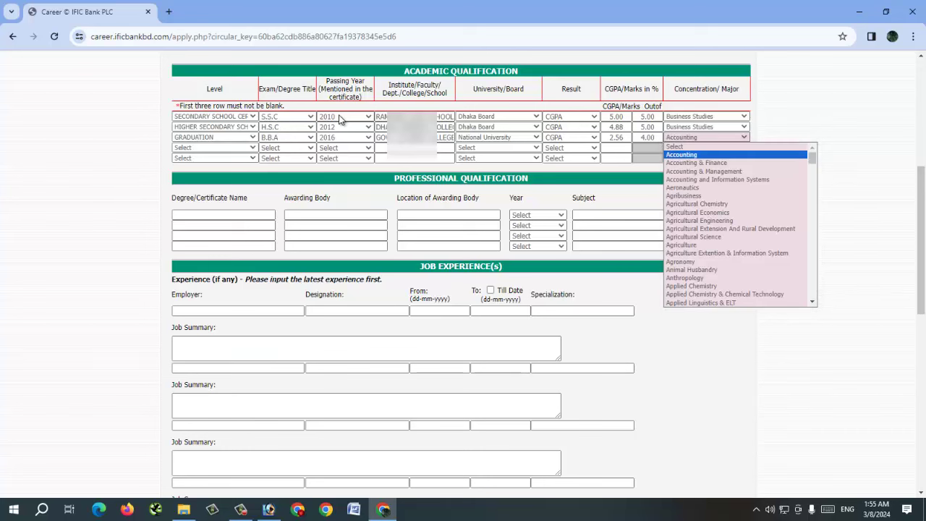
key("Return")
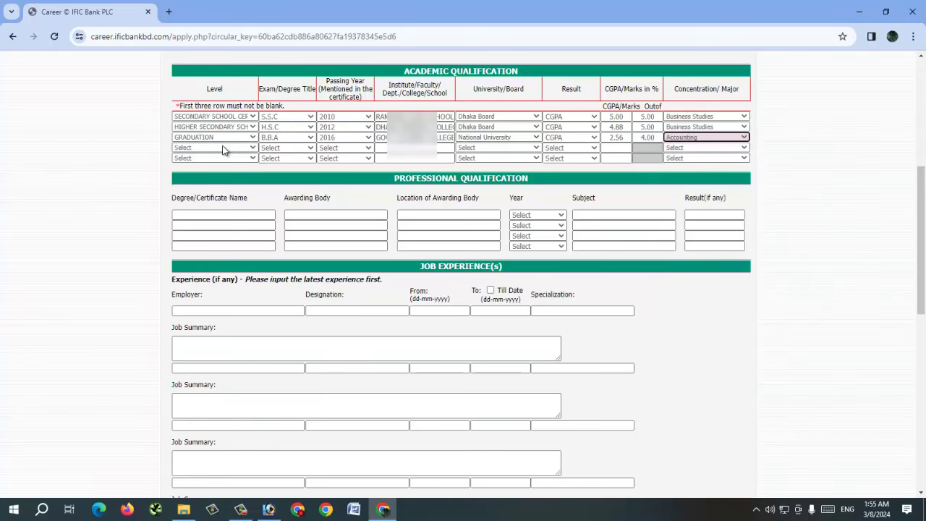
left_click(223, 148)
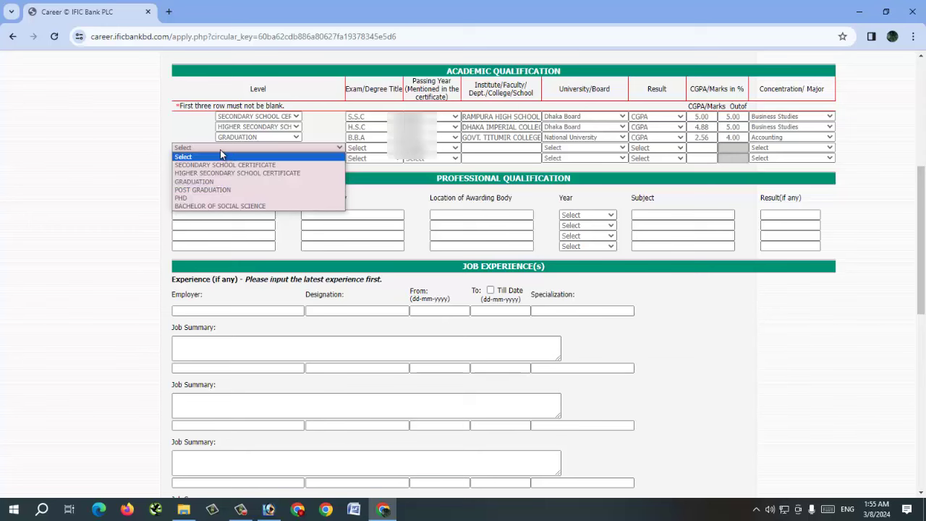
left_click(222, 150)
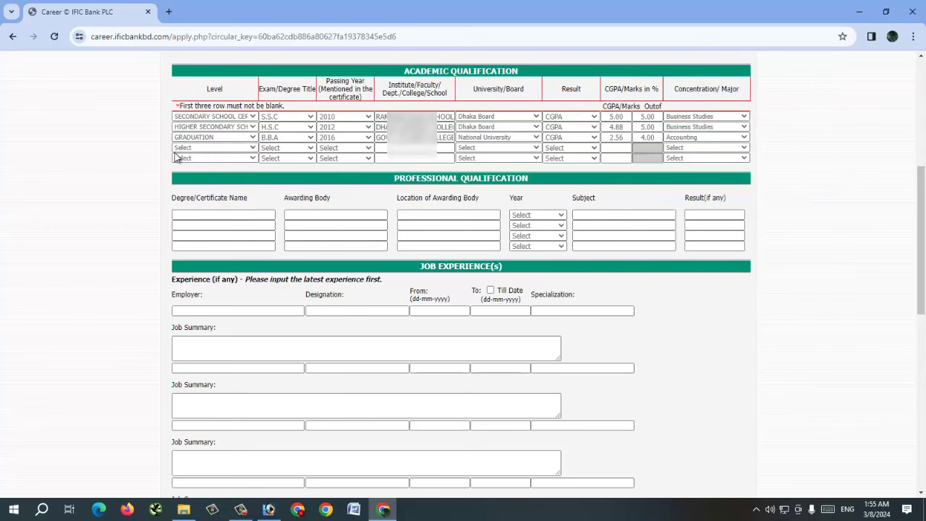
scroll(921, 262, "down", 2)
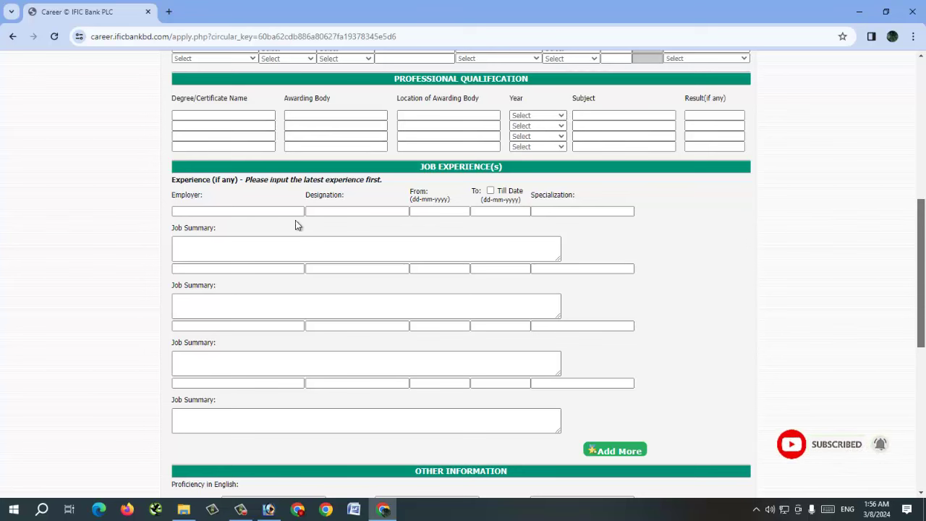
left_click(241, 211)
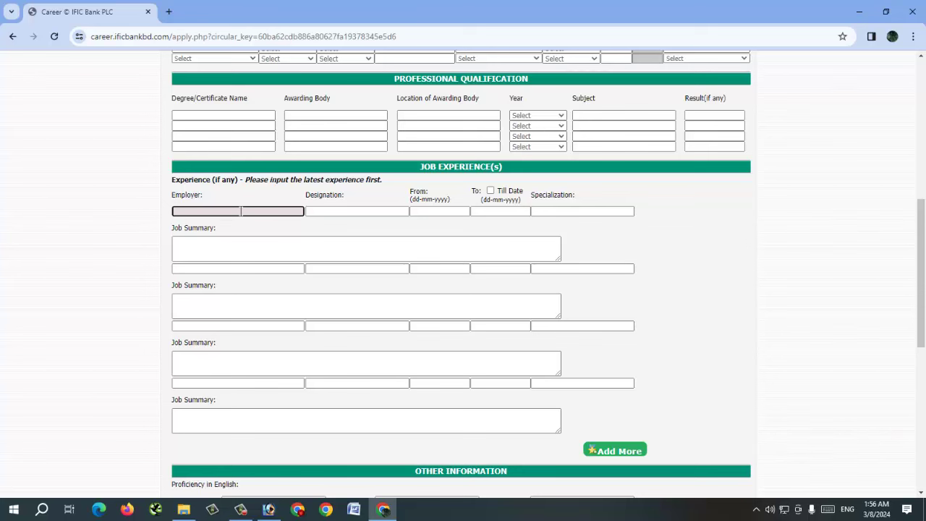
left_click(348, 211)
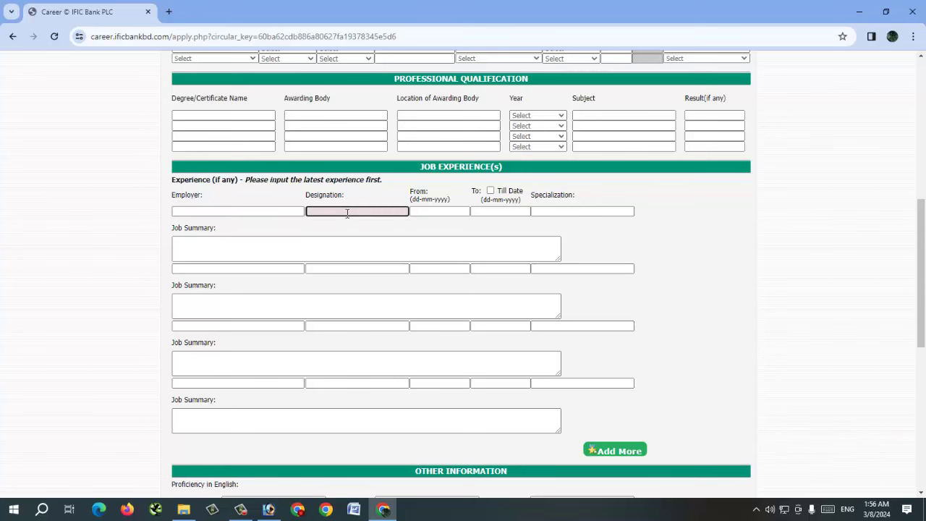
left_click(436, 211)
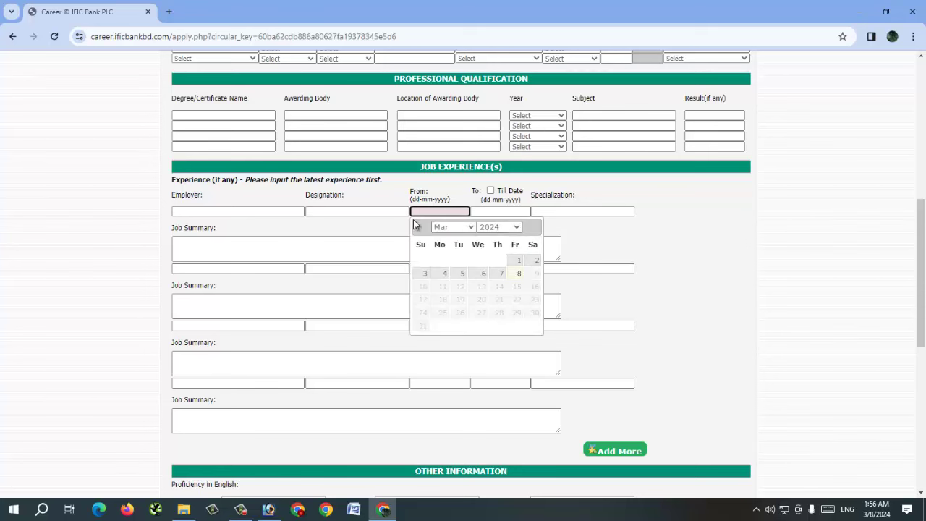
left_click(204, 245)
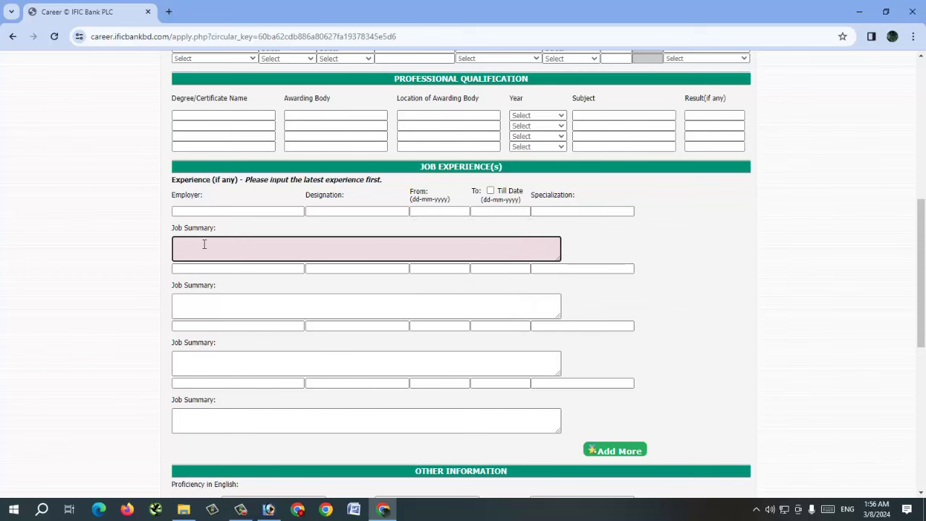
left_click(168, 251)
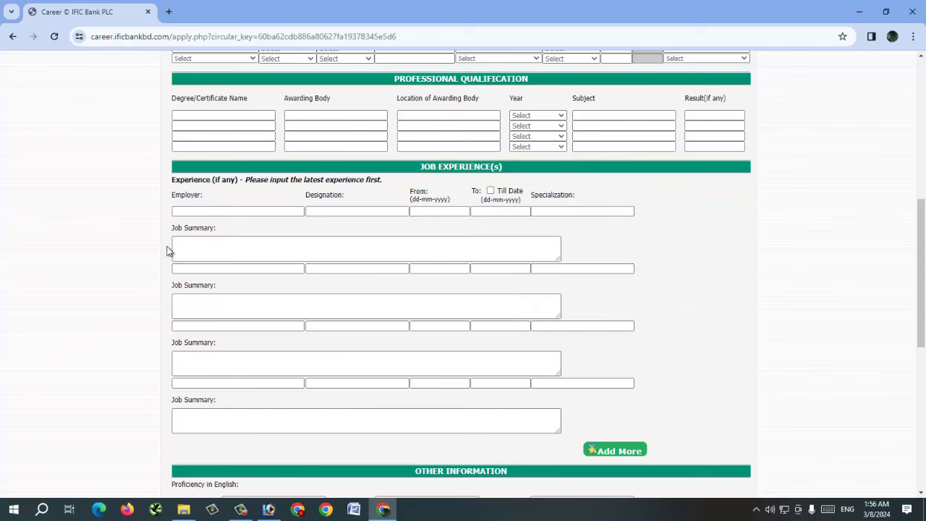
Step: Choose Excellent in the English Reading, Writing and Speaking dropdowns under Other Information
scroll(291, 269, "down", 5)
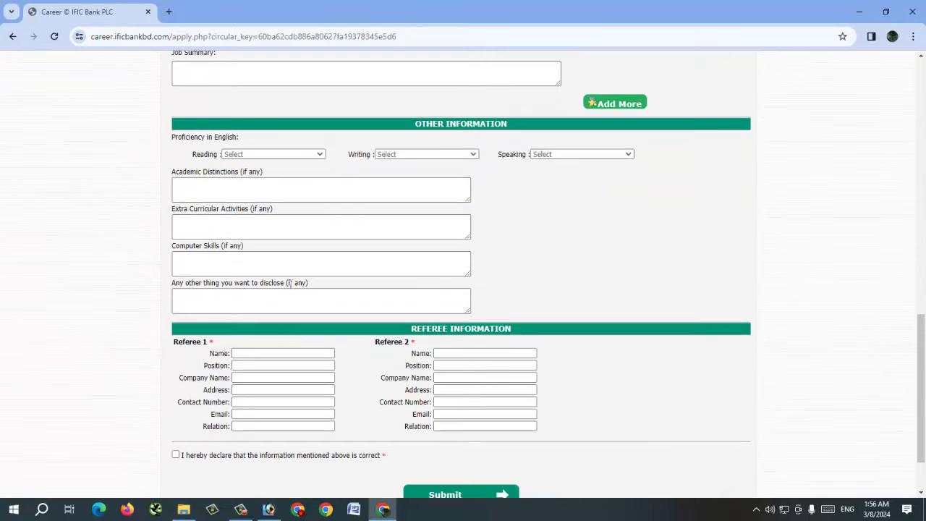
left_click(264, 154)
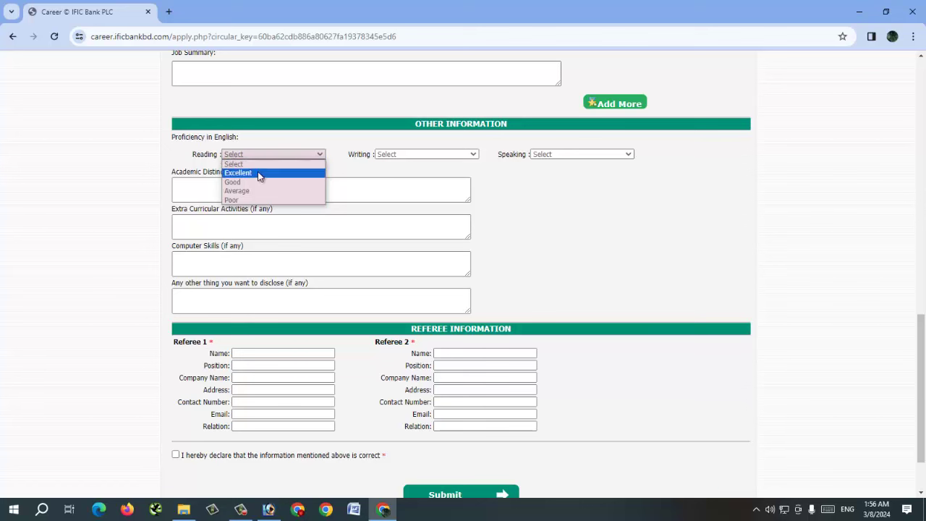
left_click(257, 172)
left_click(391, 155)
left_click(394, 174)
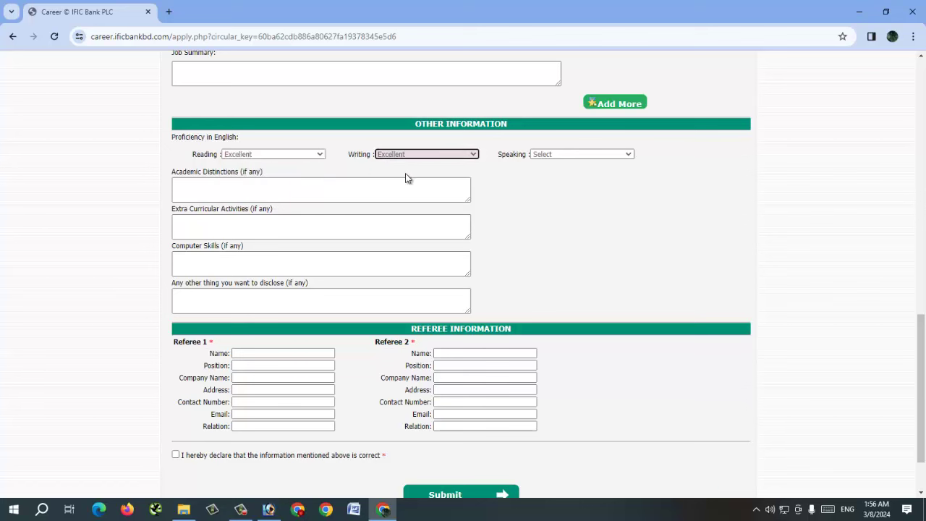
left_click(579, 154)
left_click(558, 171)
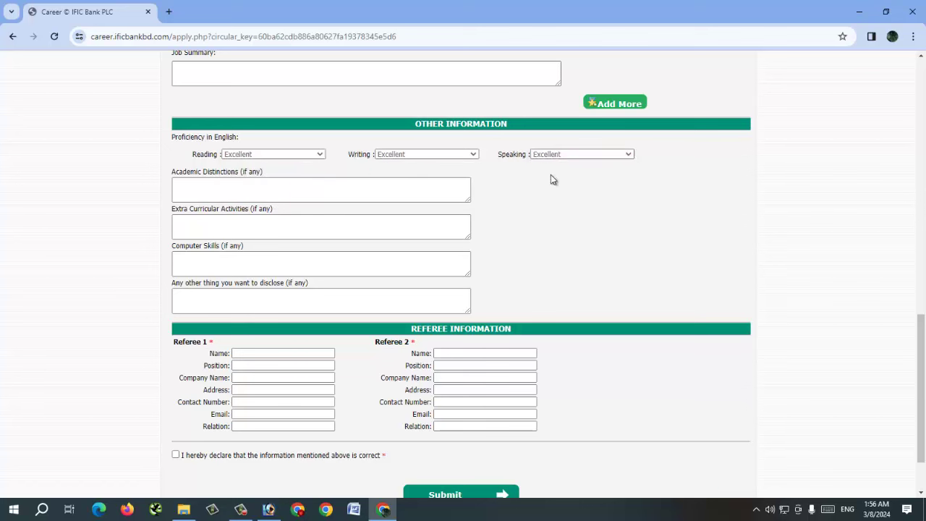
left_click(228, 271)
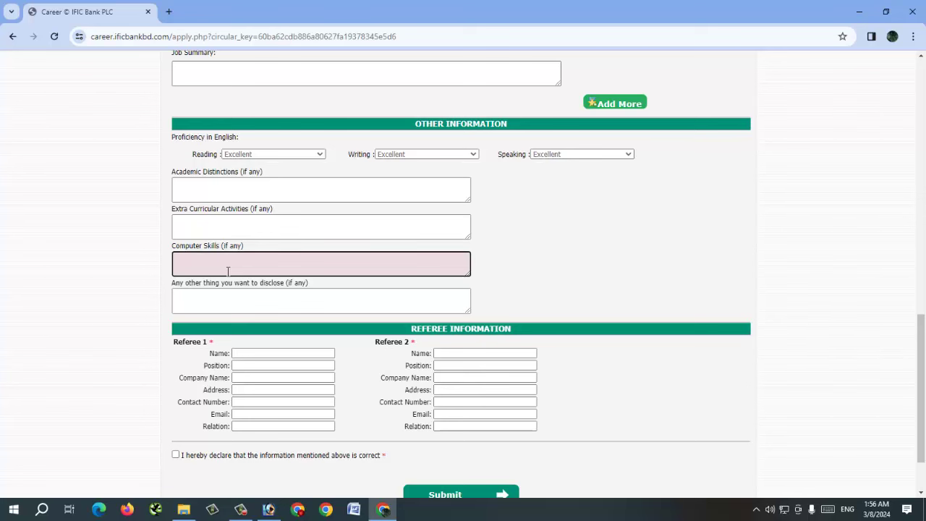
Step: Enter 'MS WORD, MS EXCEL, POWER POINT, INTERNET BROWSING, ETC' as computer skills
type("MS WORD, MS EXCEL, POWER POINT, INTERNE")
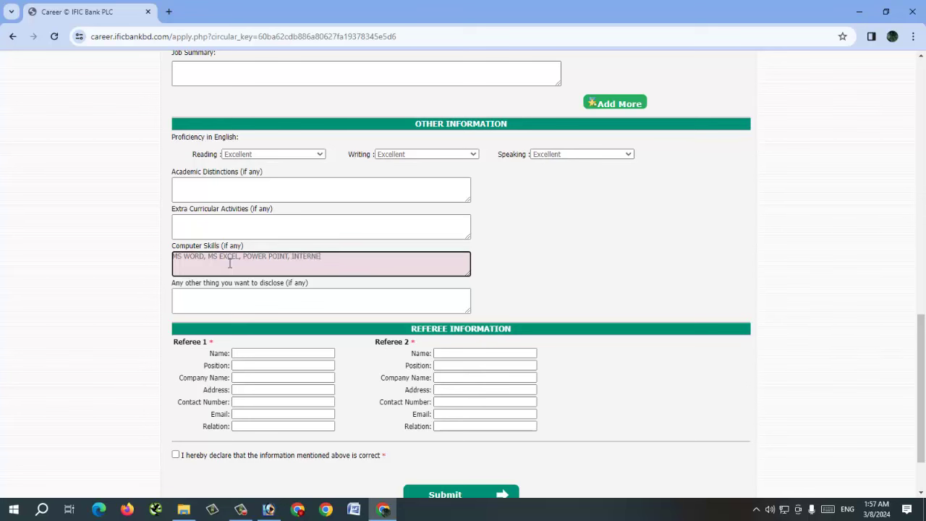
type("T BROWSING, ETC")
left_click(539, 268)
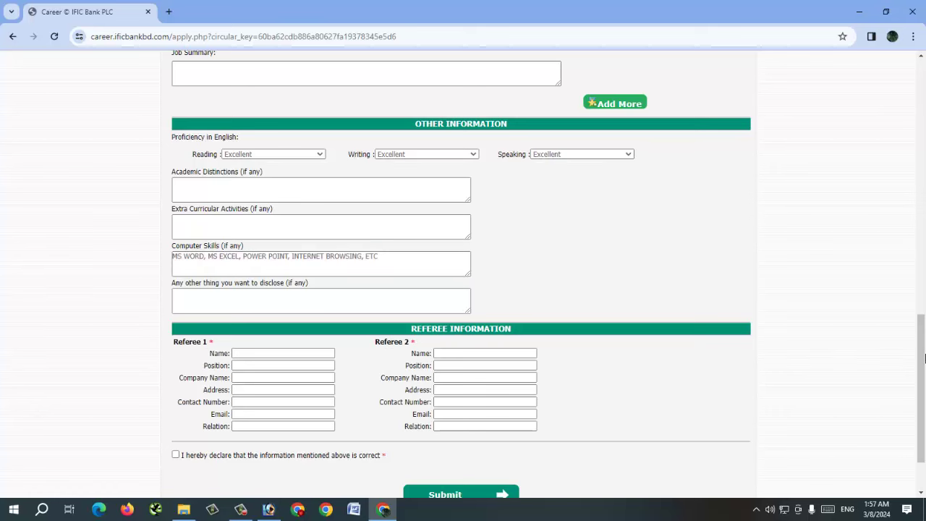
scroll(924, 358, "down", 2)
left_click(292, 277)
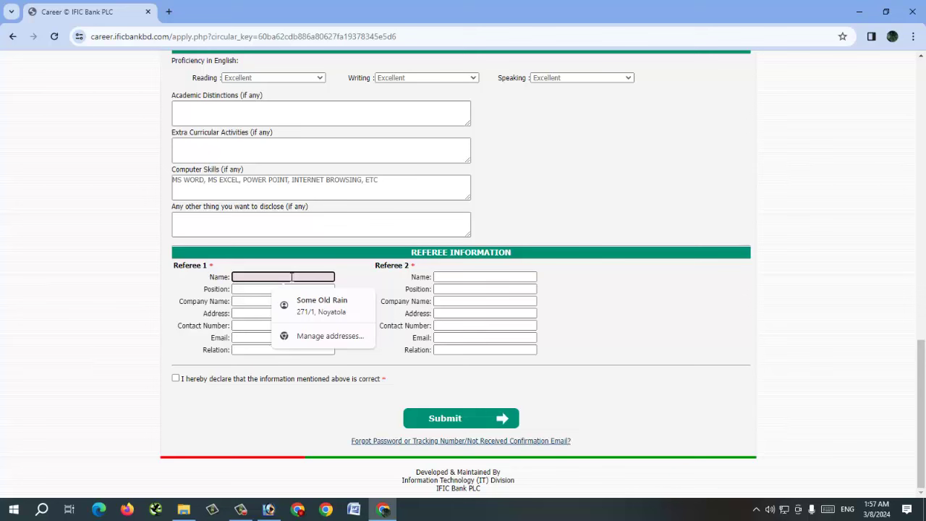
Step: Fill Referee 1's name and position, with DUTCH BANGLA BANK LTD as company
key("Down")
key("Return")
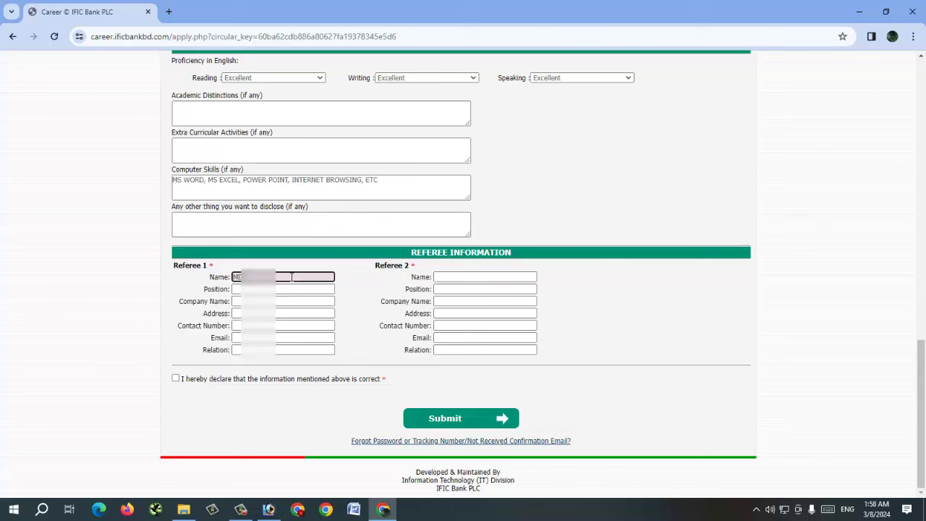
type("unreadable")
type("RAHMAN")
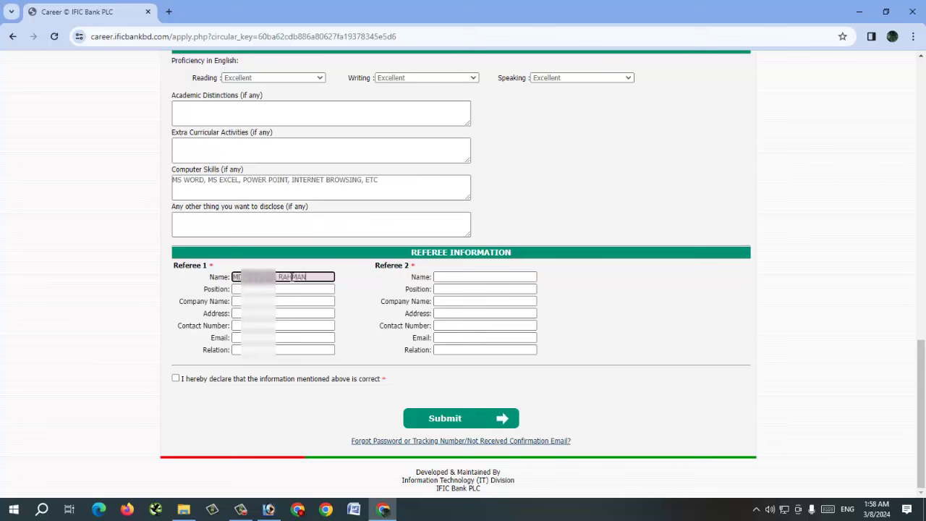
key("Tab")
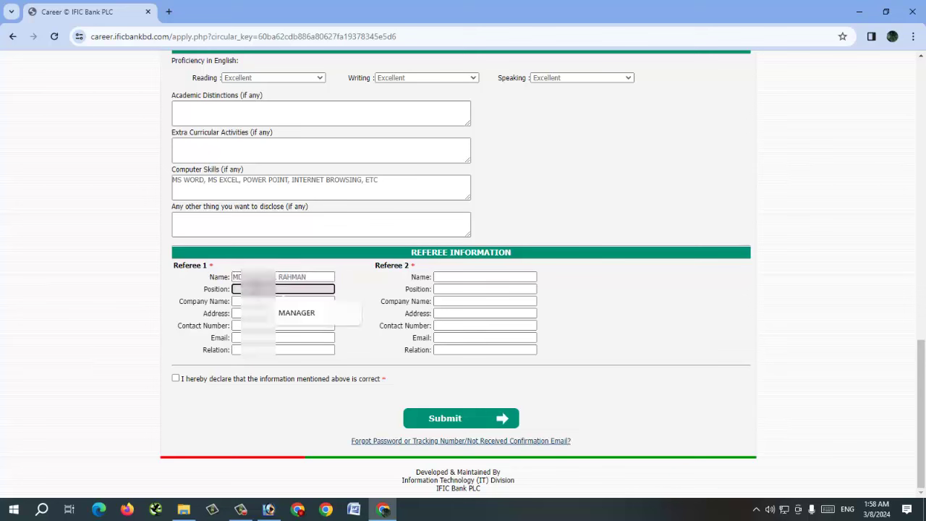
type("MANAG")
left_click(485, 289)
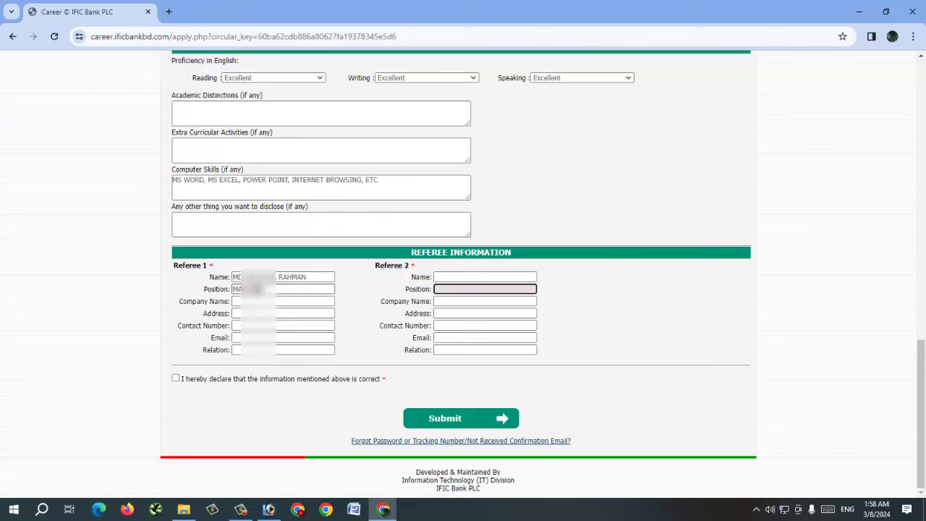
left_click(249, 301)
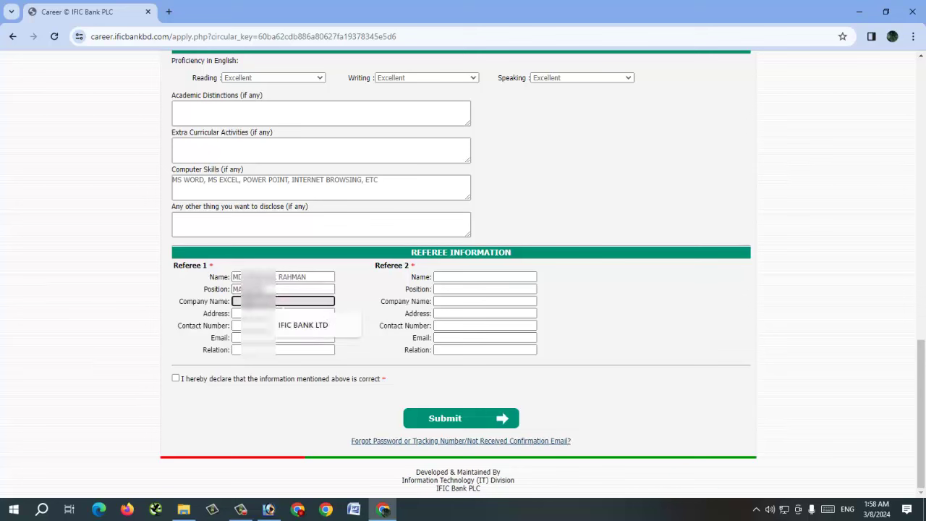
type("DUTCH BANGLA BA")
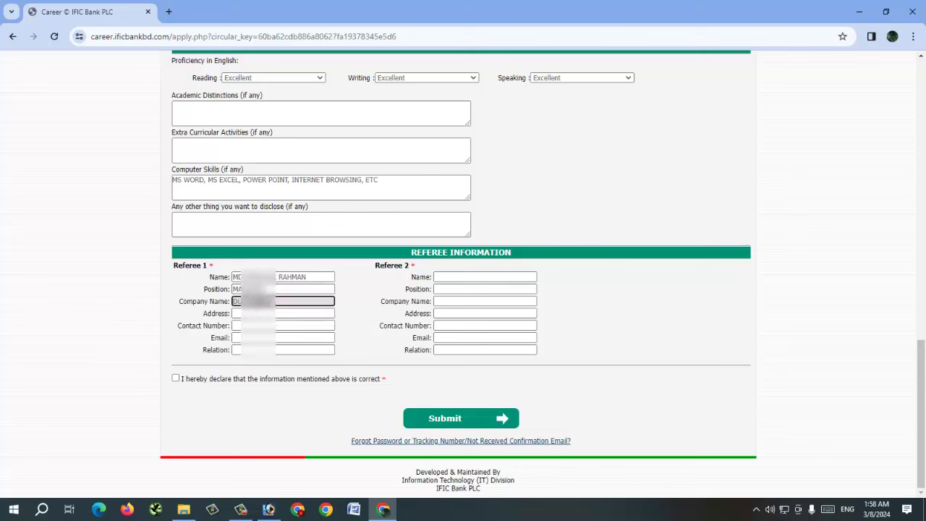
type("NK LTD")
left_click(485, 302)
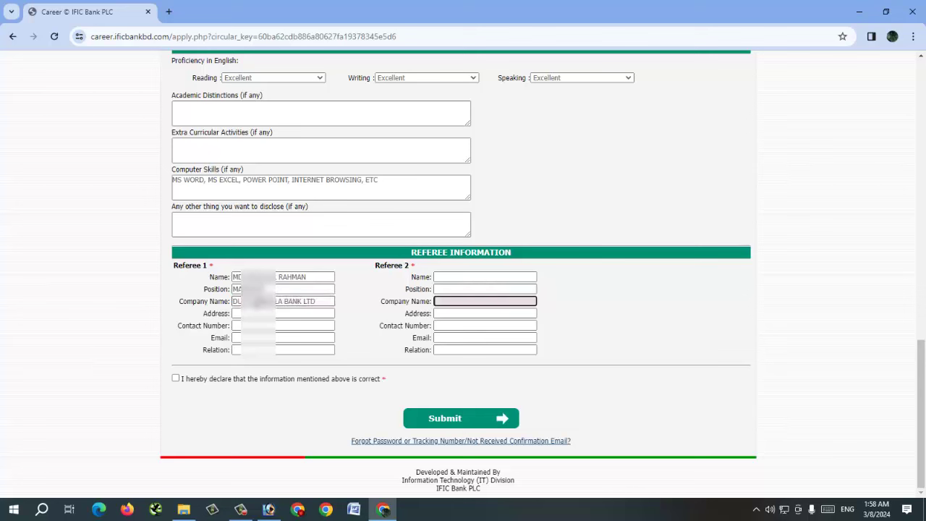
Step: Add Referee 1's address, contact number, e-mail and colleague as the relation
left_click(283, 313)
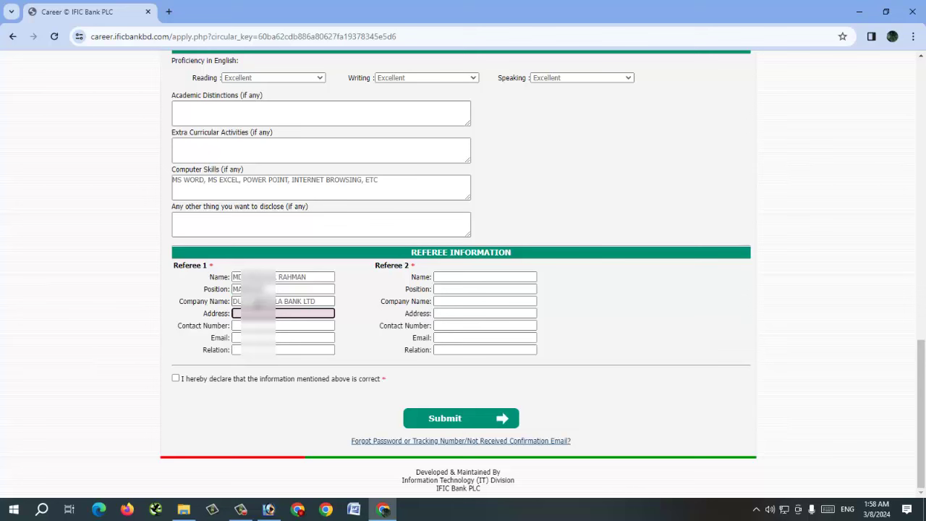
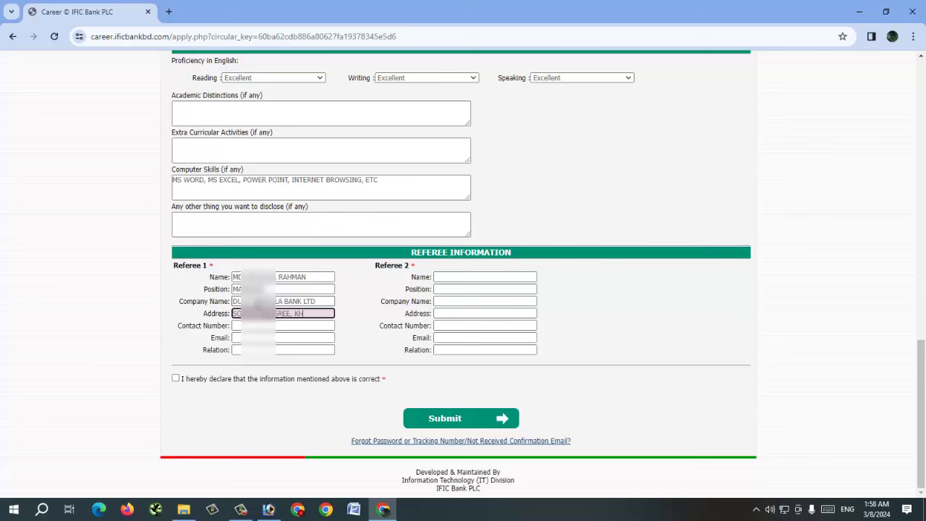
key("Tab")
key("Tab")
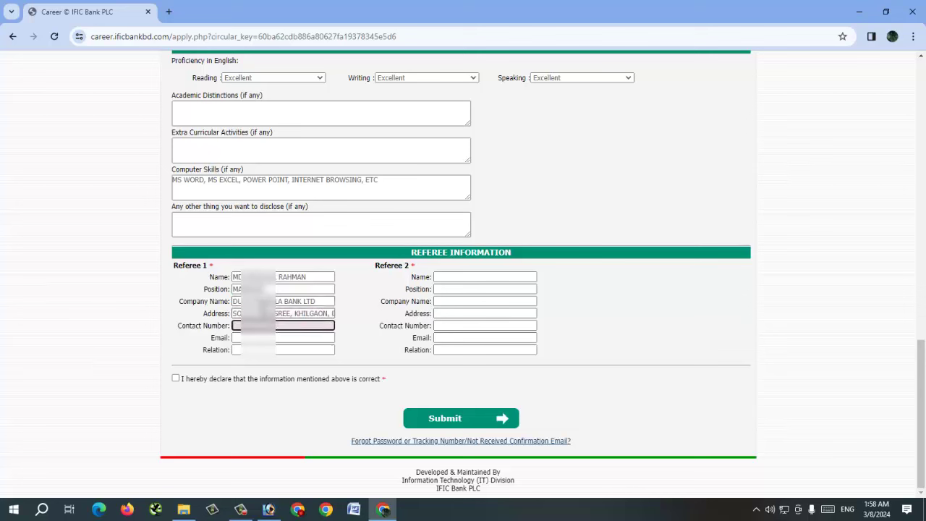
type("011234567")
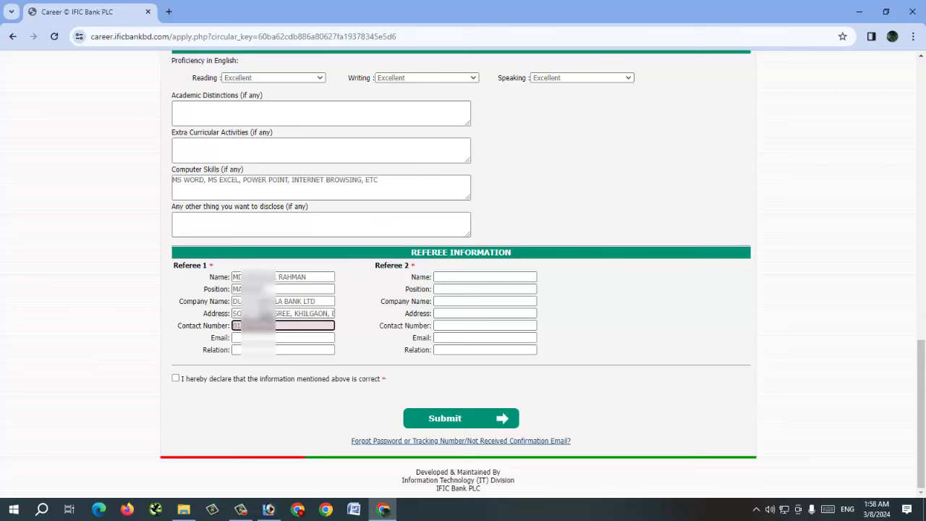
key("Tab")
key("Tab")
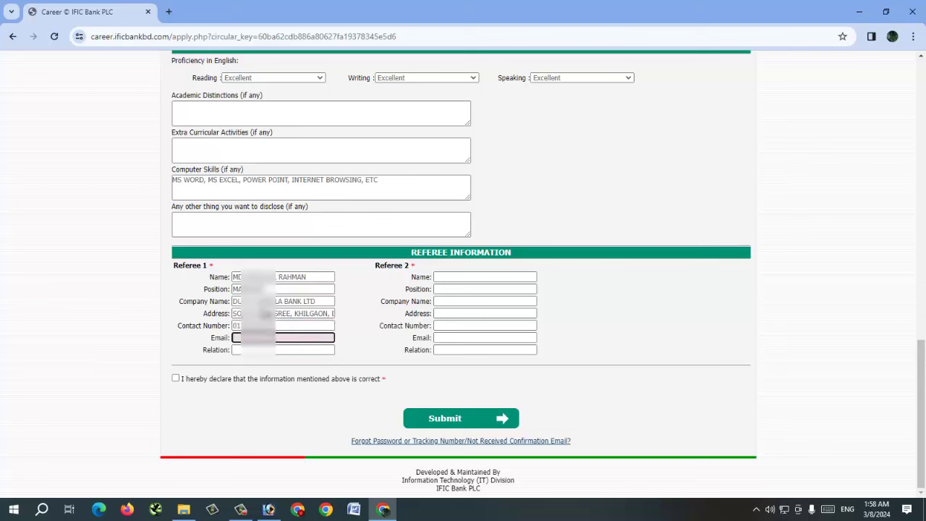
key("Tab")
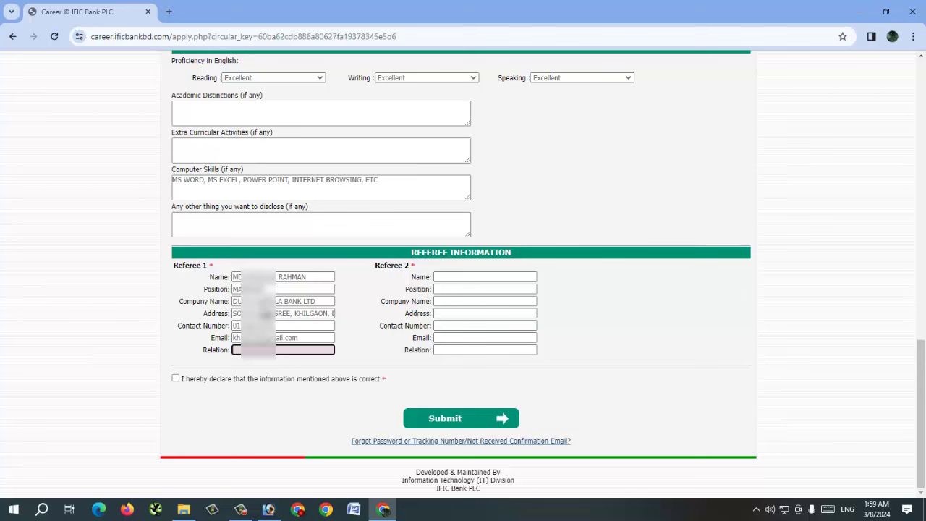
type("colleague")
key("BackSpace")
key("BackSpace")
key("BackSpace")
key("BackSpace")
key("BackSpace")
key("BackSpace")
key("BackSpace")
key("BackSpace")
key("BackSpace")
type("COL")
key("Tab")
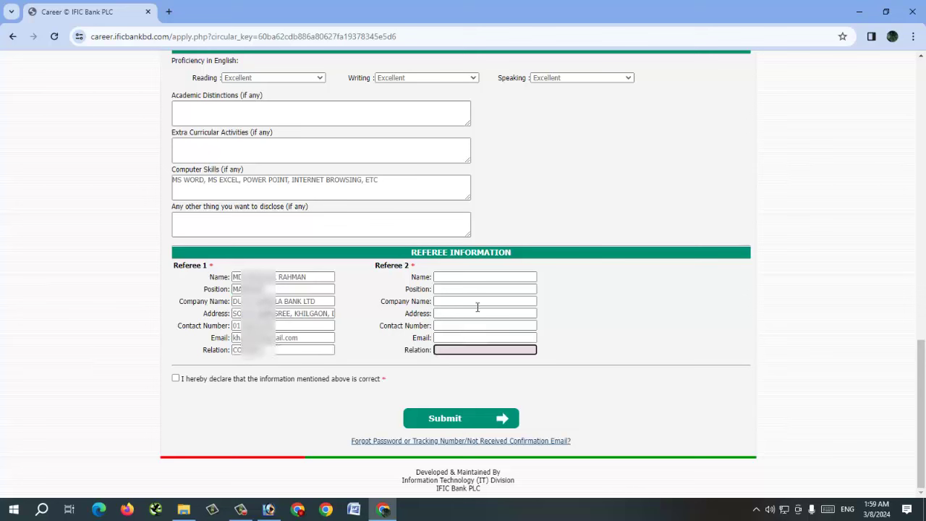
left_click(469, 275)
Step: Enter Referee 2's full name and PRINCIPAL as the position
left_click(545, 277)
left_click(533, 276)
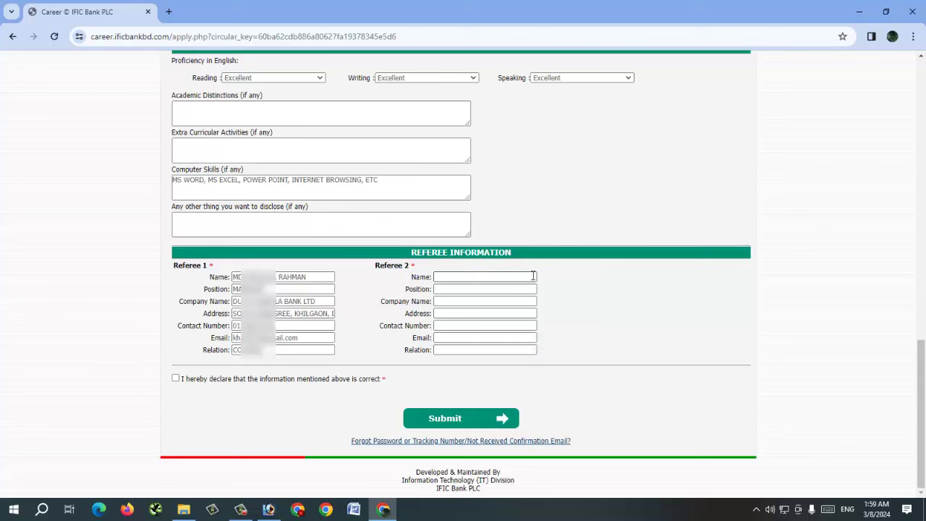
left_click(532, 276)
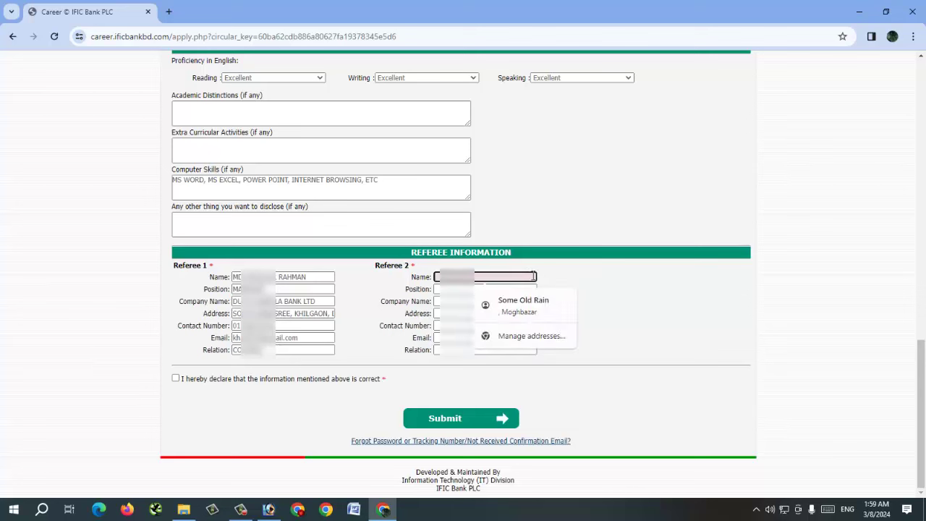
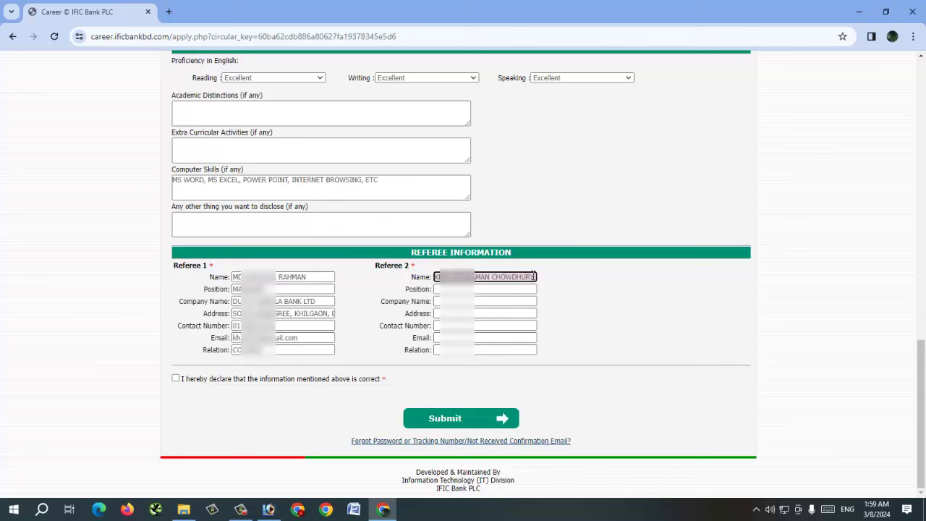
key("Tab")
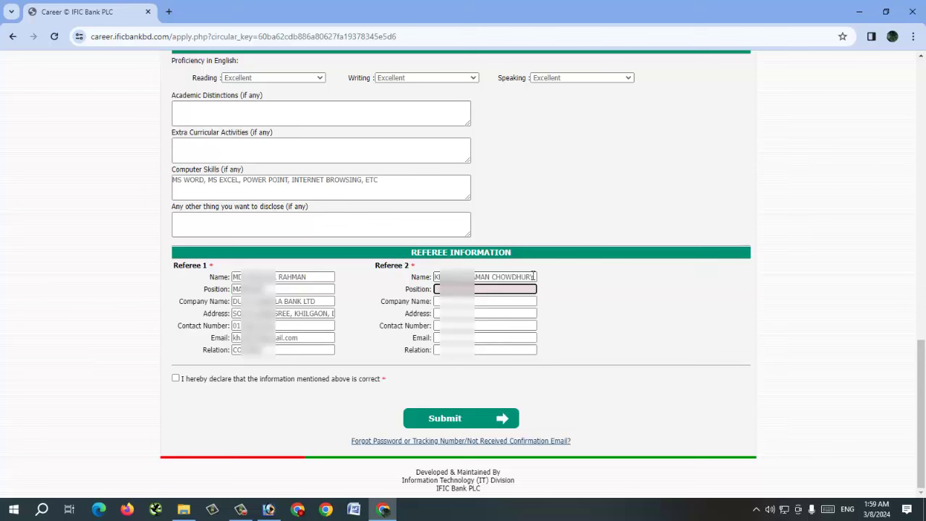
type("PRINCIPAL")
key("Tab")
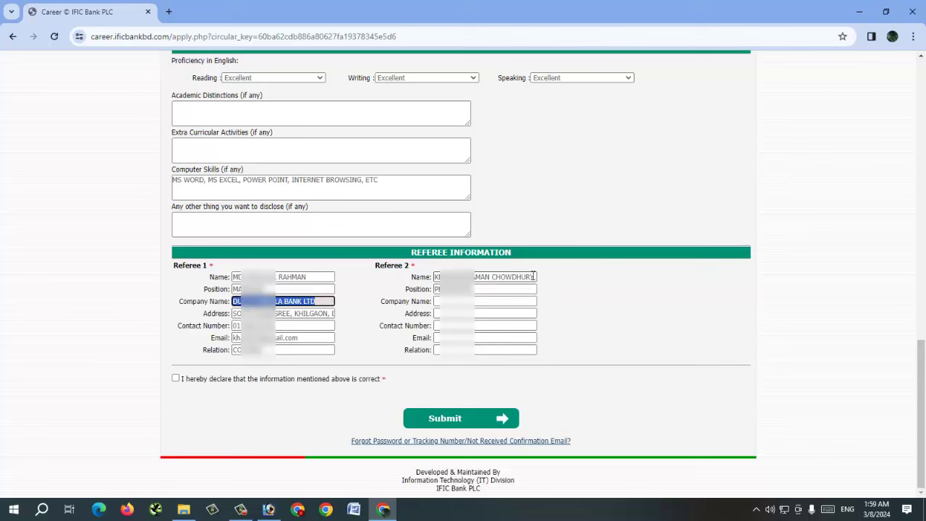
key("Tab")
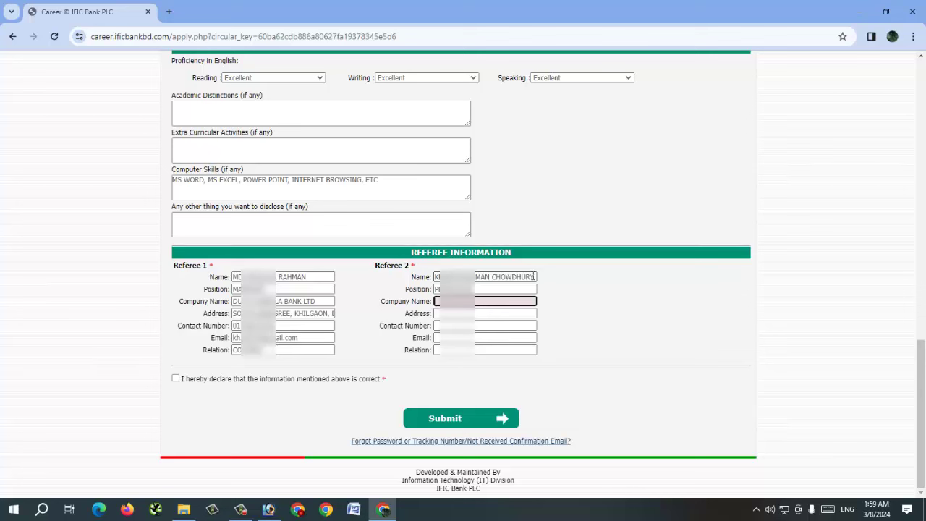
Step: Fill Referee 2's company (the college), address, contact number, e-mail and MENTOR relation
type("GOVT")
type("UMIR COLLGE")
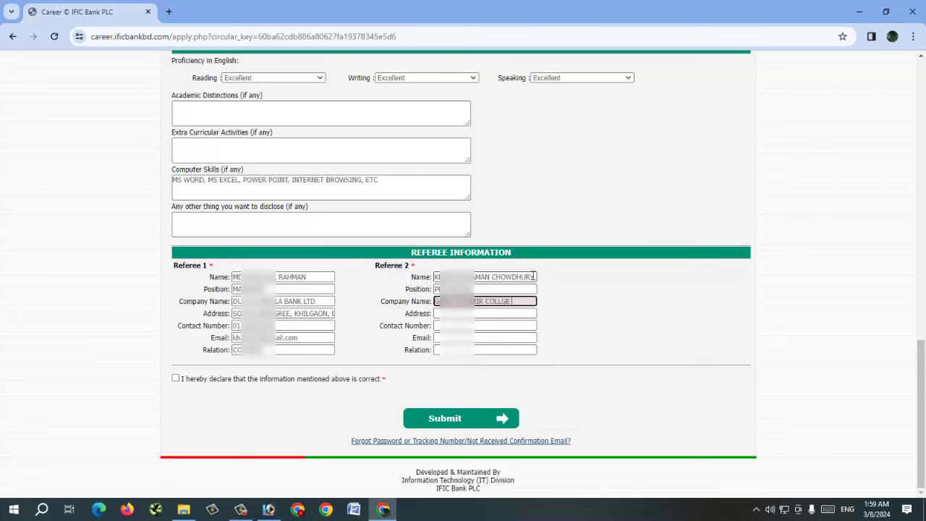
key("BackSpace")
key("BackSpace")
type("EGE")
key("Tab")
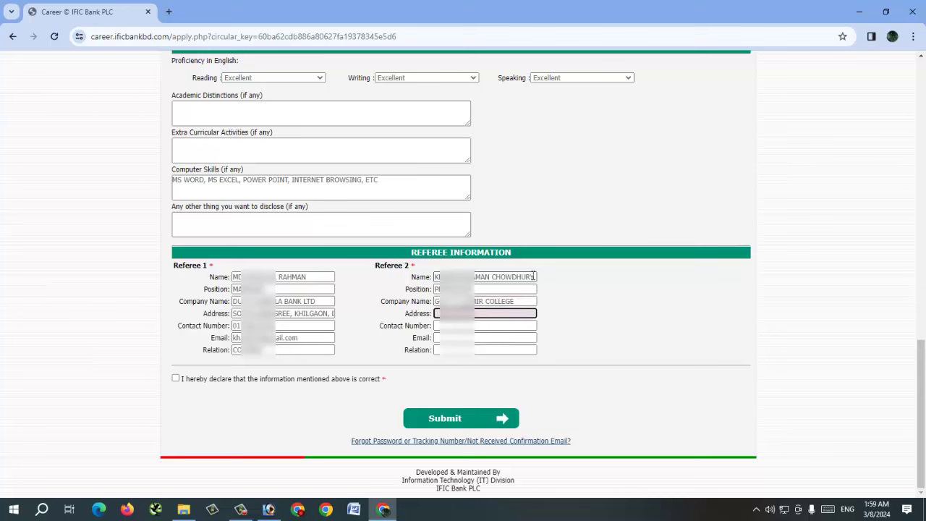
type("MIRPUR, DH")
type("AKA")
key("Tab")
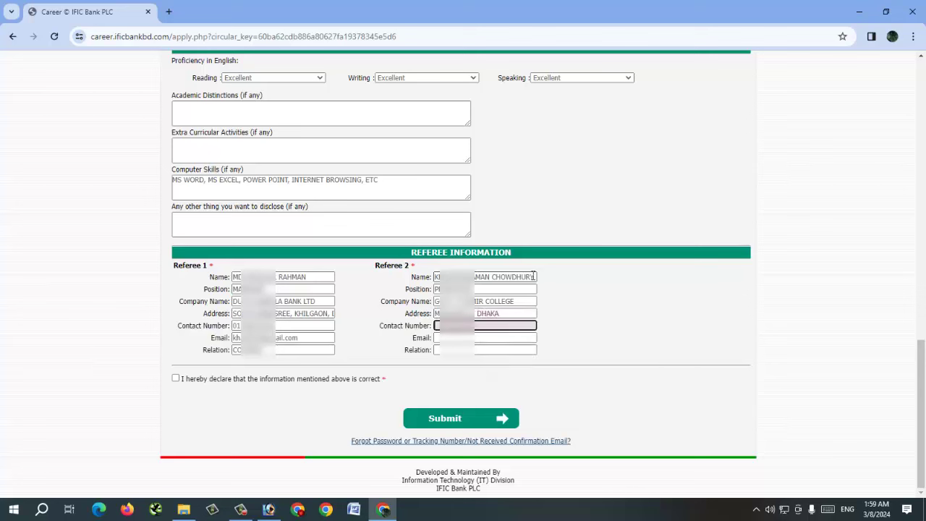
key("Tab")
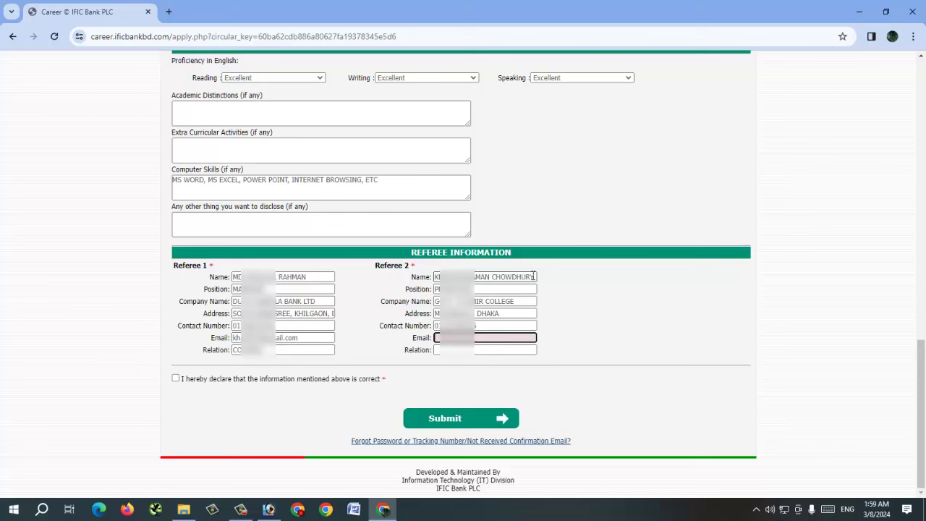
key("Tab")
key("Tab")
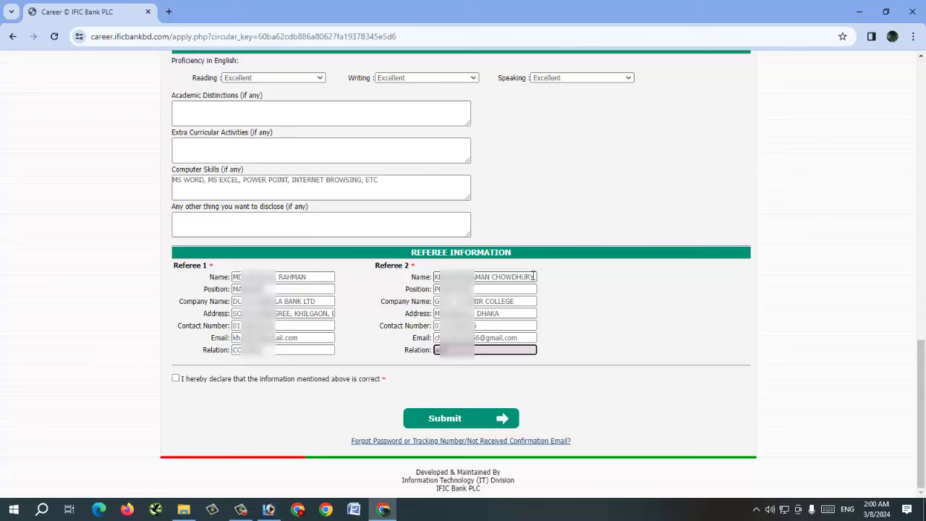
type("MENTOR")
key("Tab")
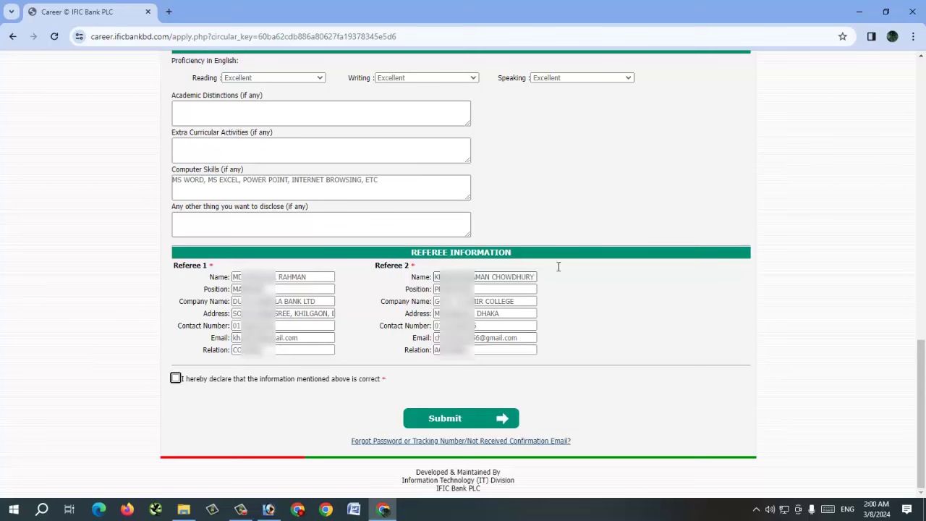
Step: Tick the 'I hereby declare that the information mentioned above is correct' checkbox
left_click(259, 402)
left_click(176, 379)
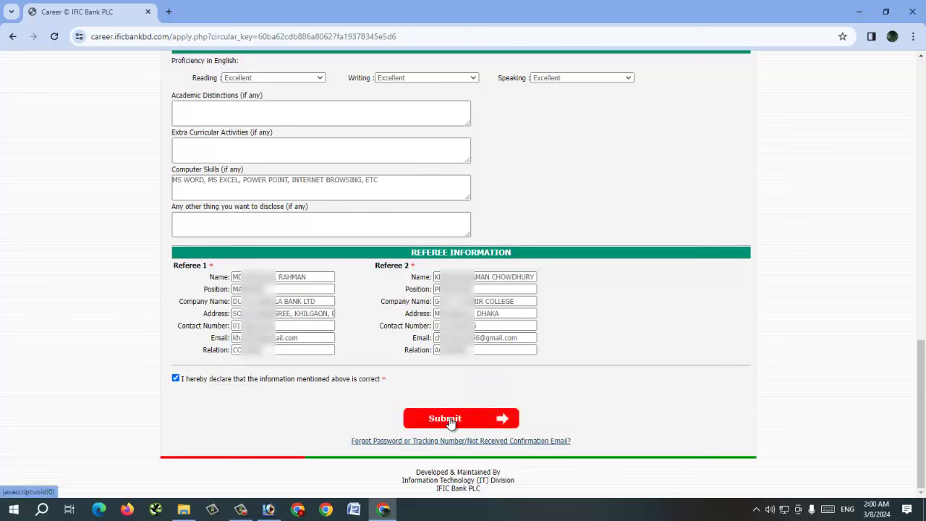